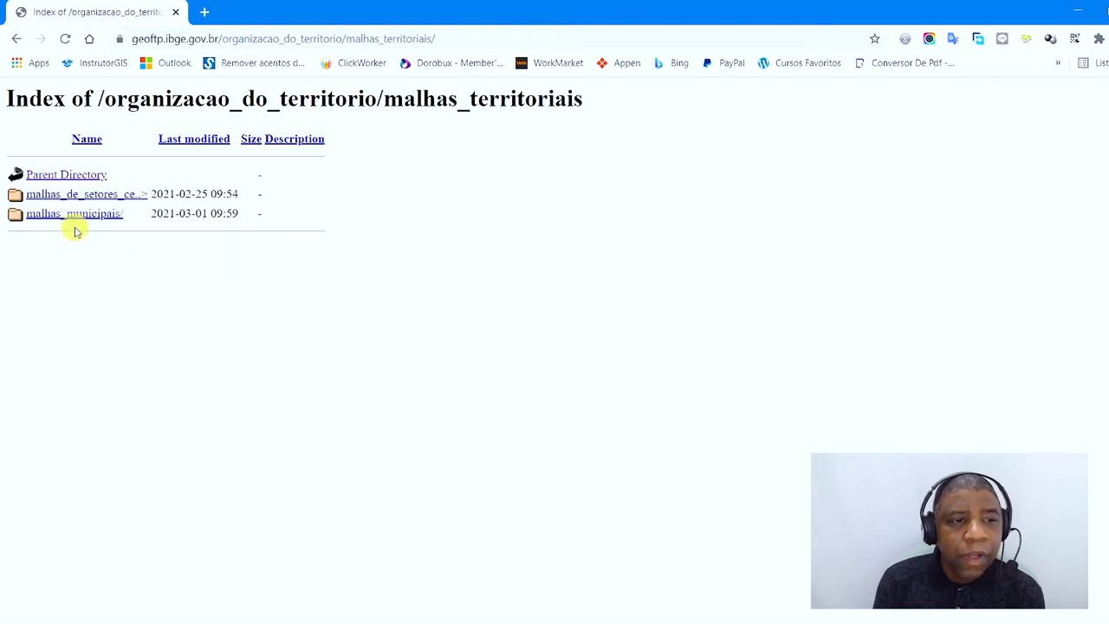
# Open malhas_municipais, municipio_2020 and its UFs folder, and look through the available state folders
pyautogui.click(76, 222)
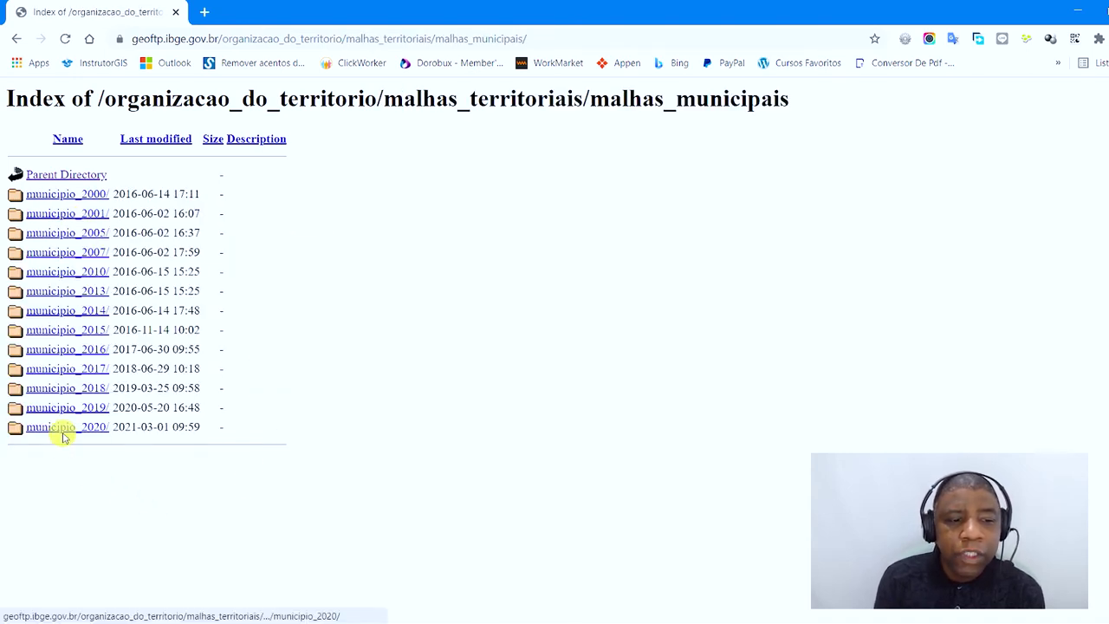
pyautogui.click(63, 433)
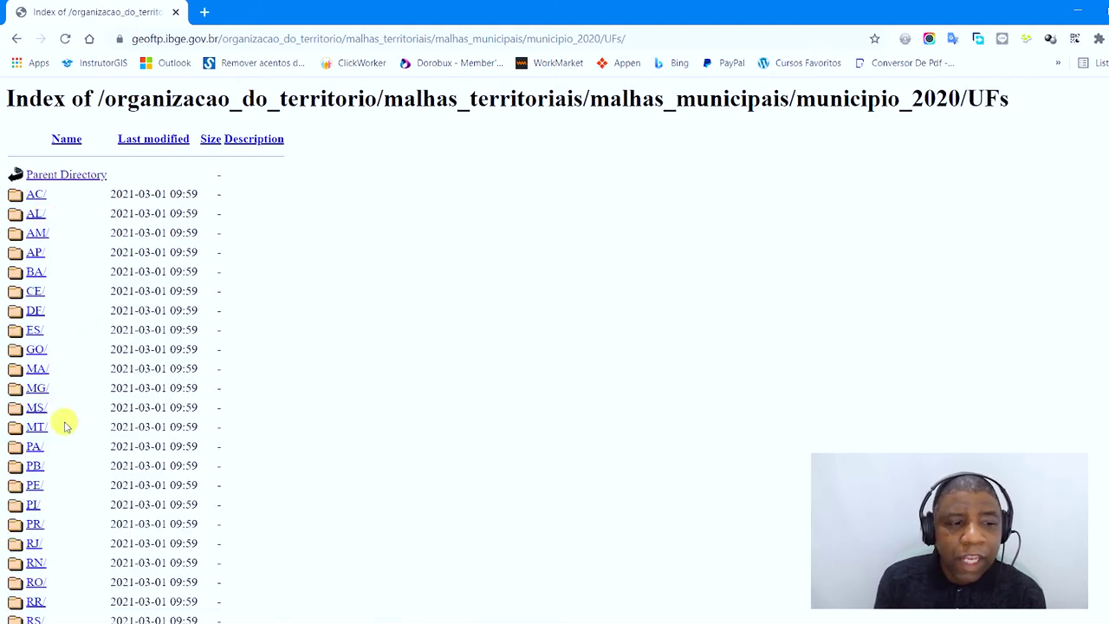
pyautogui.scroll(-2, 68, 473)
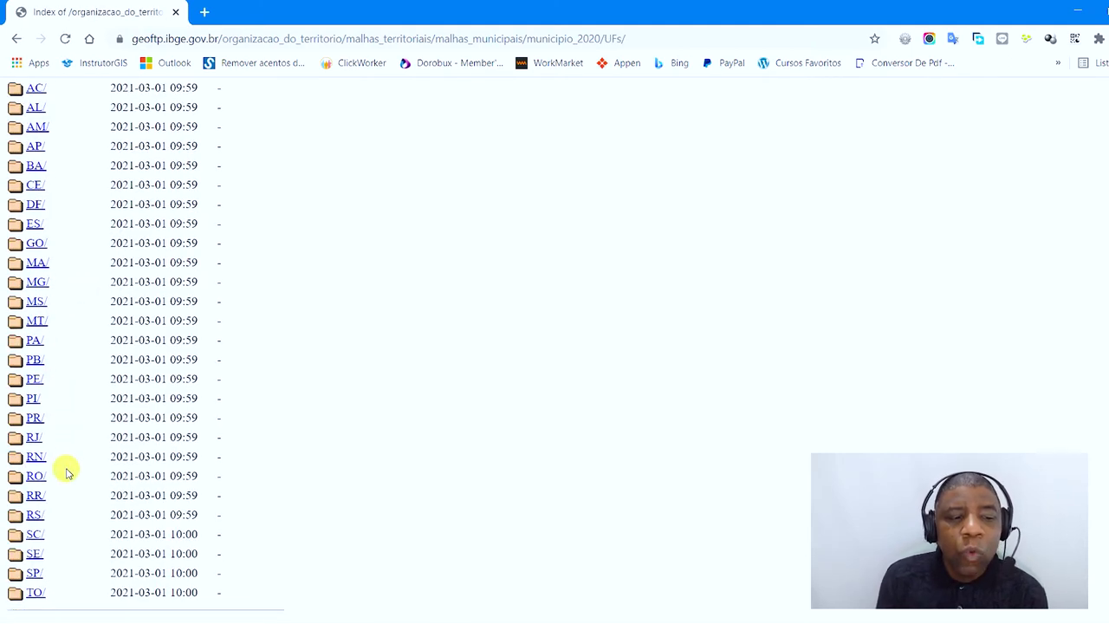
pyautogui.scroll(2, 66, 464)
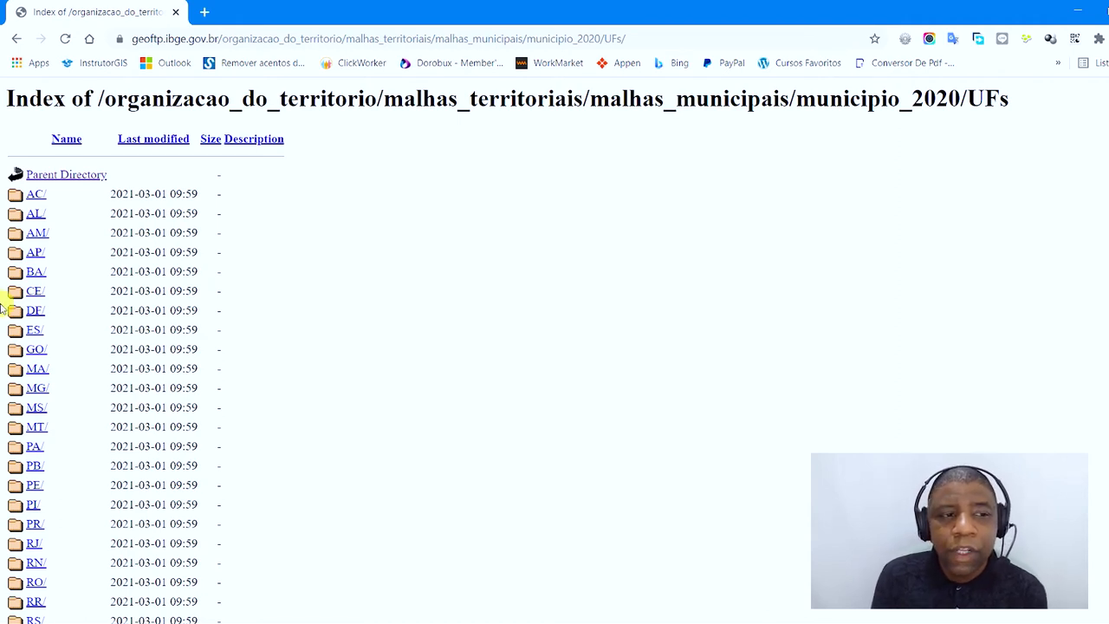
# Go back up to municipio_2020 and open its Brasil/BR folder
pyautogui.click(65, 177)
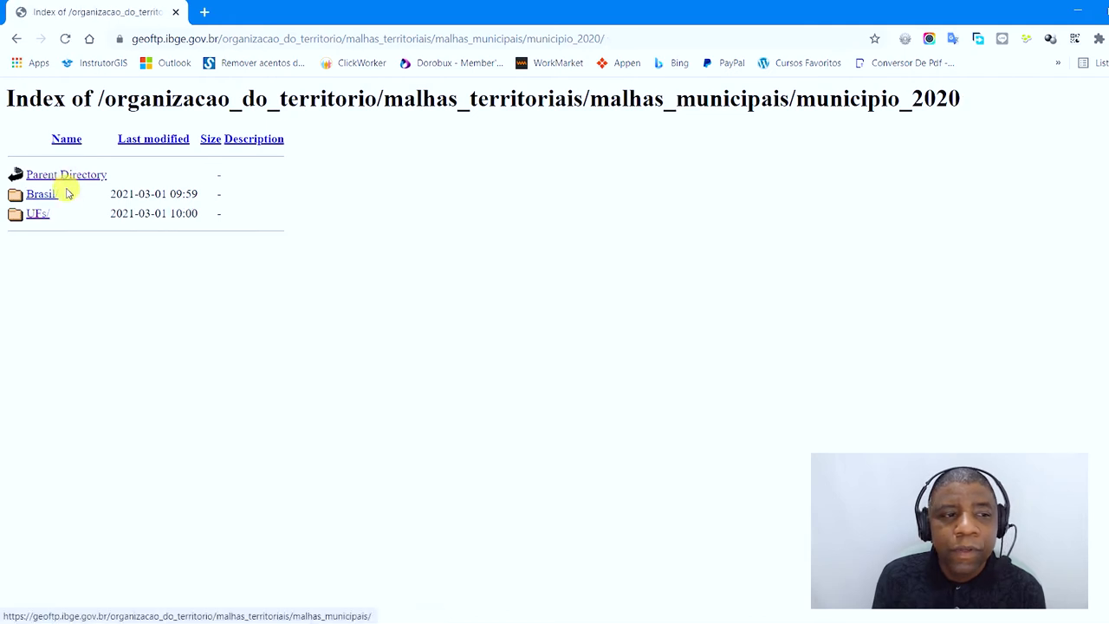
pyautogui.click(40, 200)
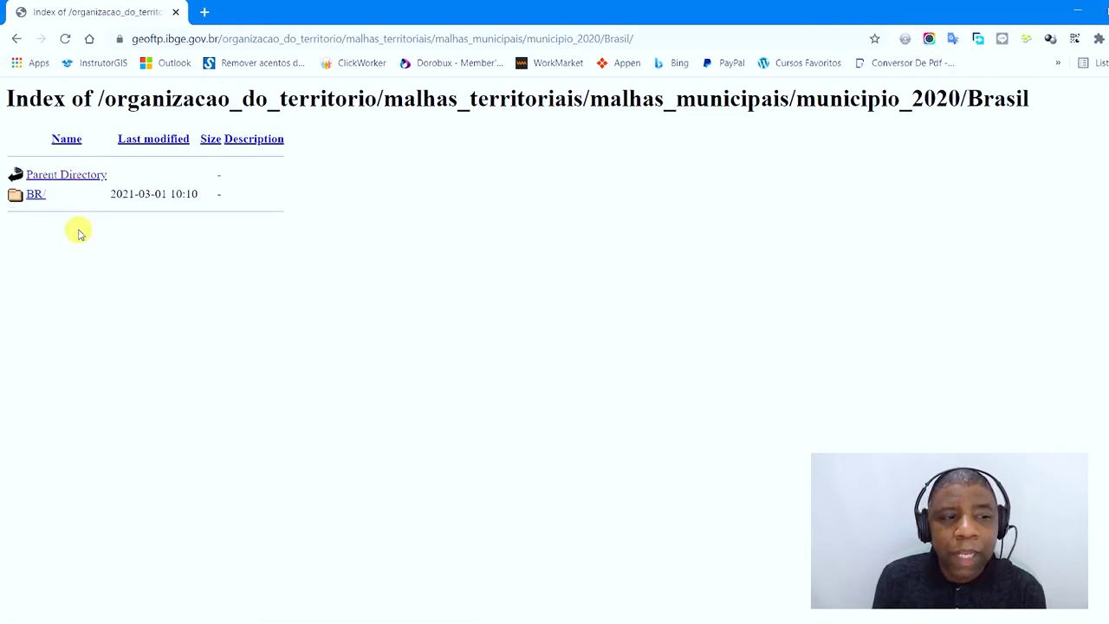
pyautogui.click(33, 196)
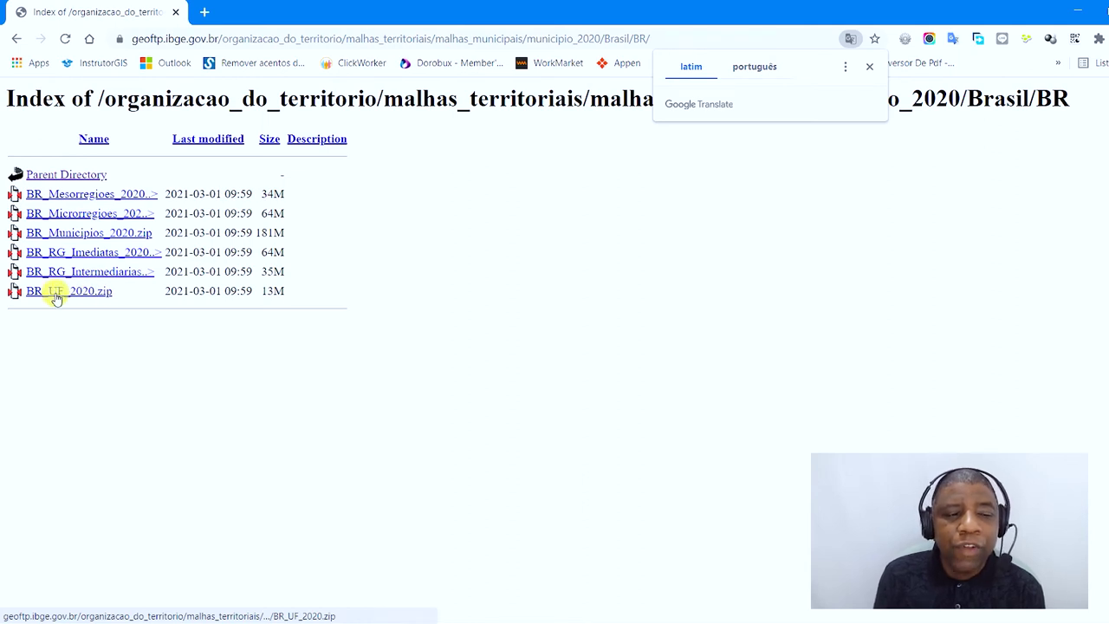
# Download BR_Municipios_2020.zip into a new folder named base_cart on the local C: disk
pyautogui.click(113, 235)
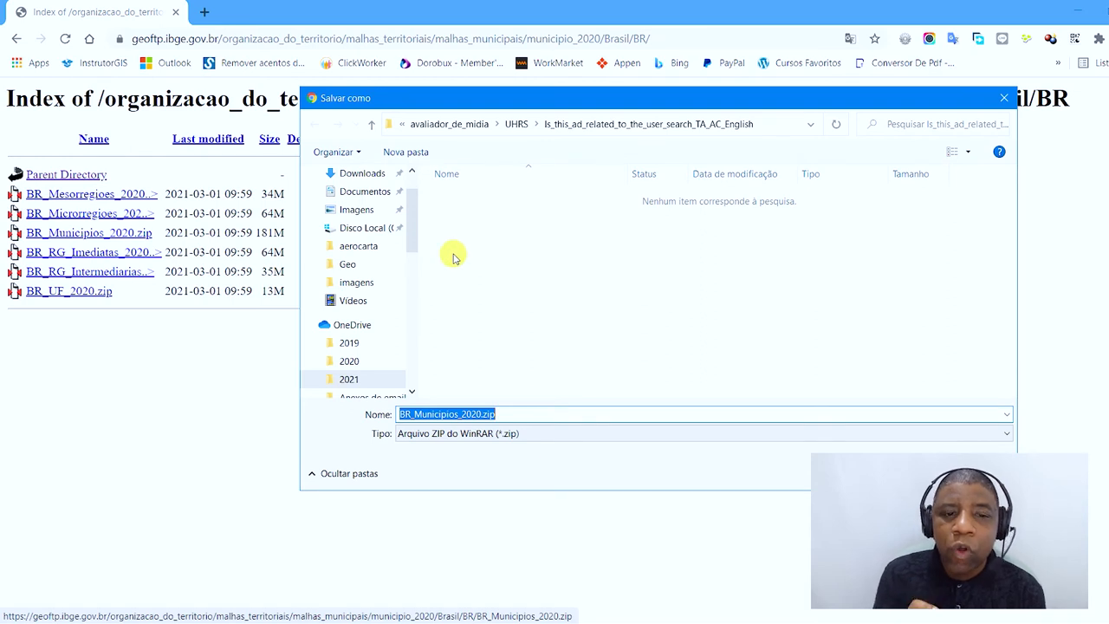
pyautogui.click(371, 229)
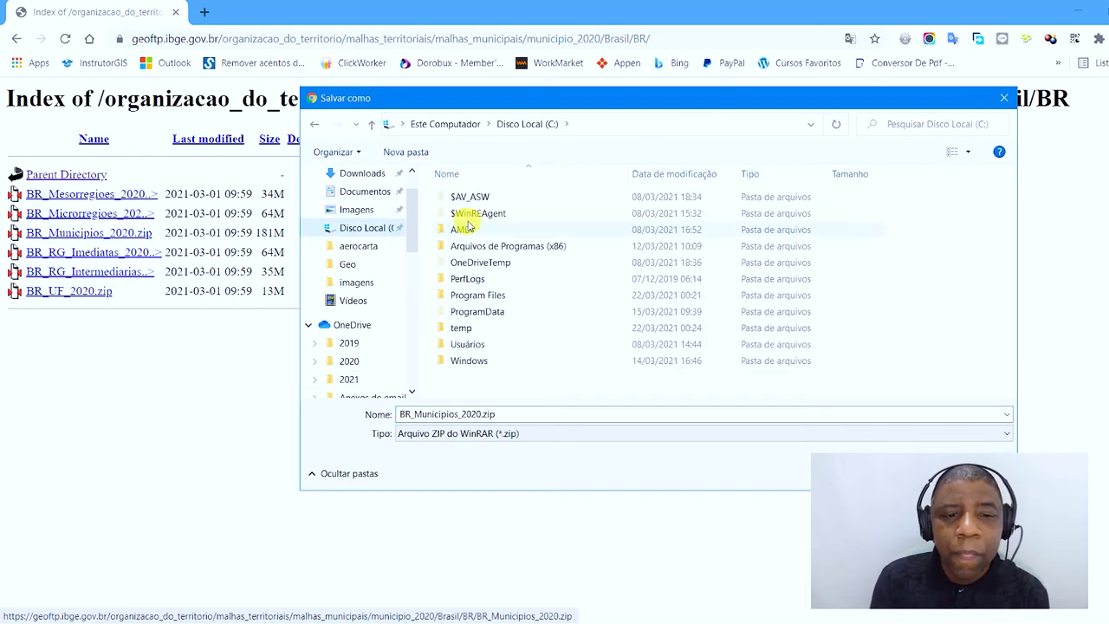
pyautogui.click(405, 153)
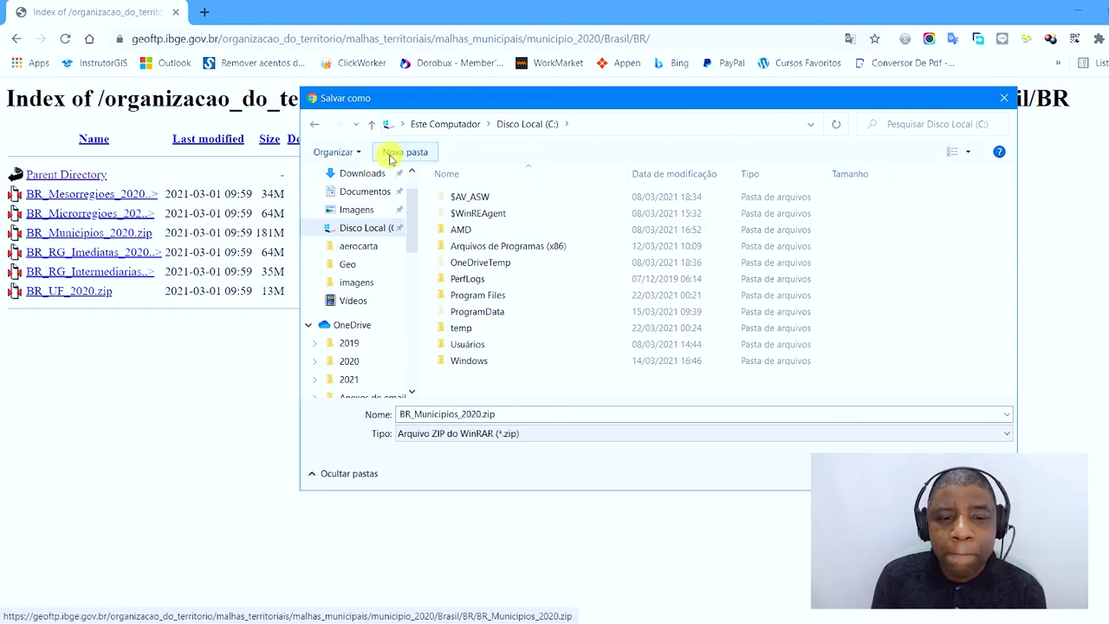
pyautogui.write('base_cart')
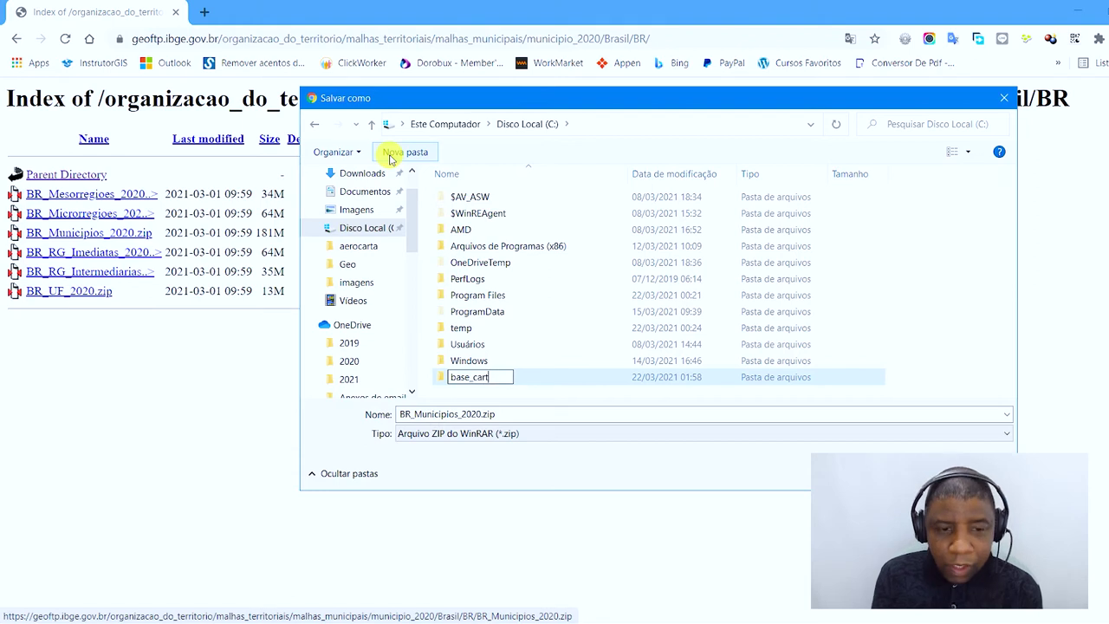
pyautogui.press('Return')
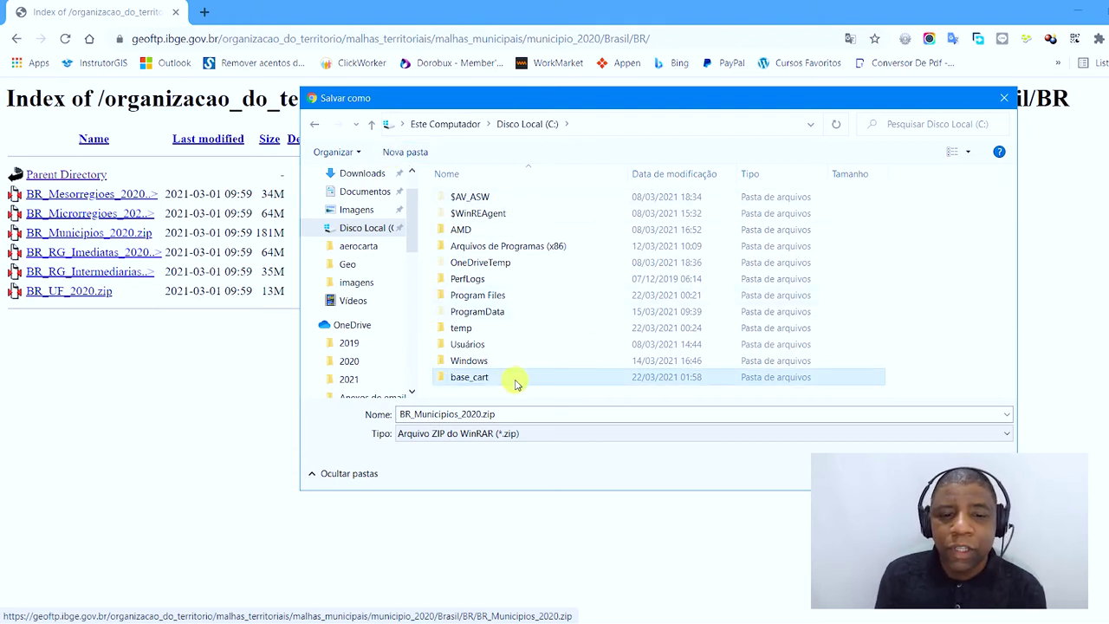
pyautogui.doubleClick(468, 377)
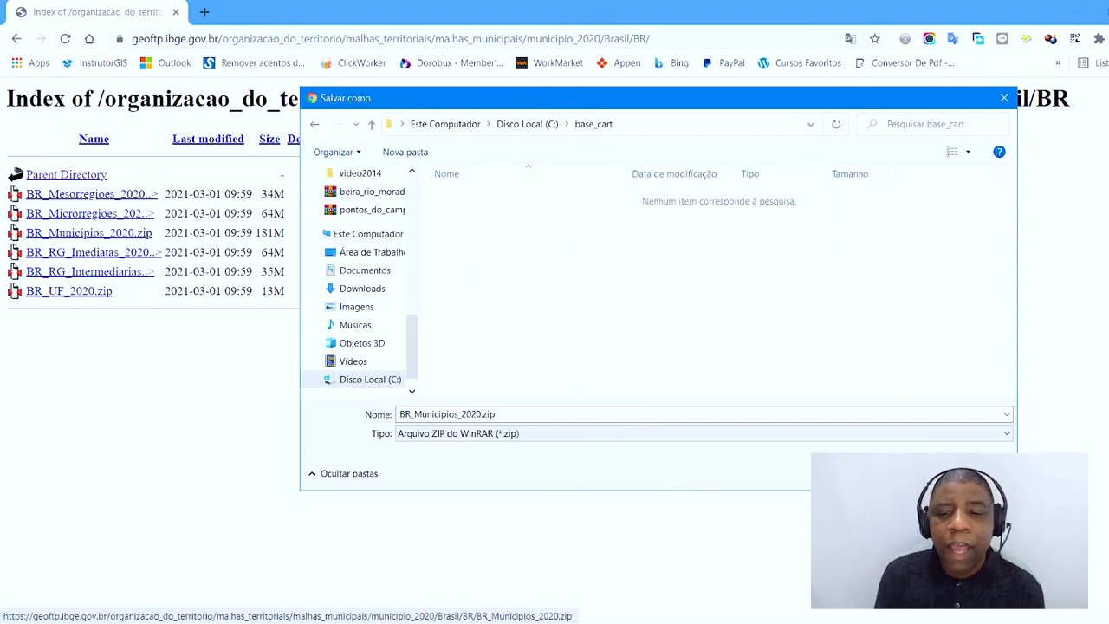
pyautogui.press('Return')
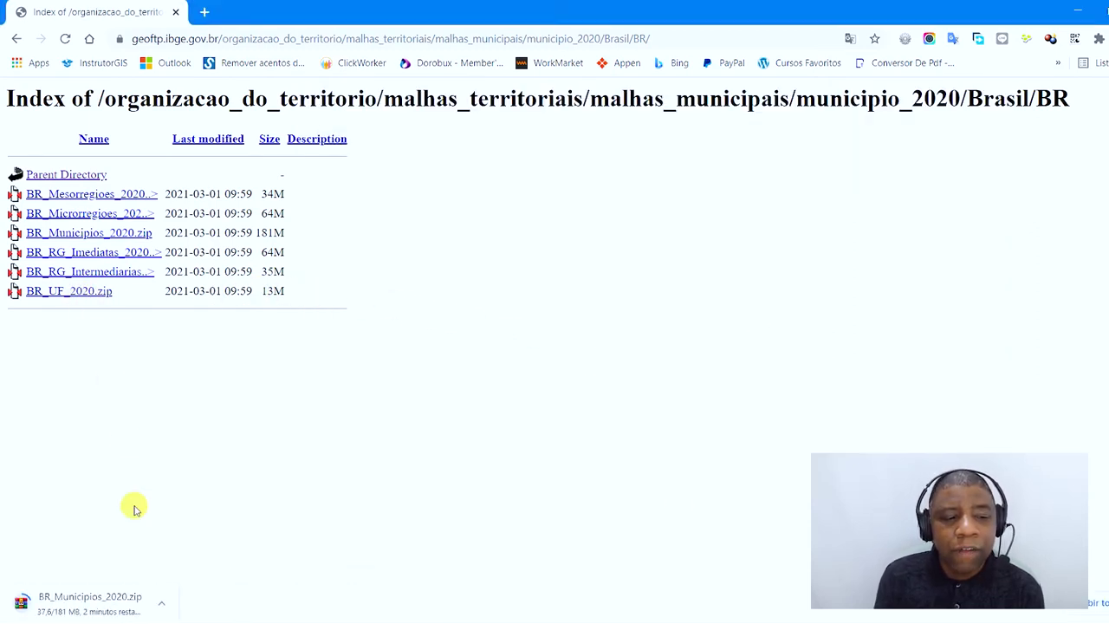
# Download BR_UF_2020.zip into base_cart and show the downloaded archives in their folder
pyautogui.click(89, 296)
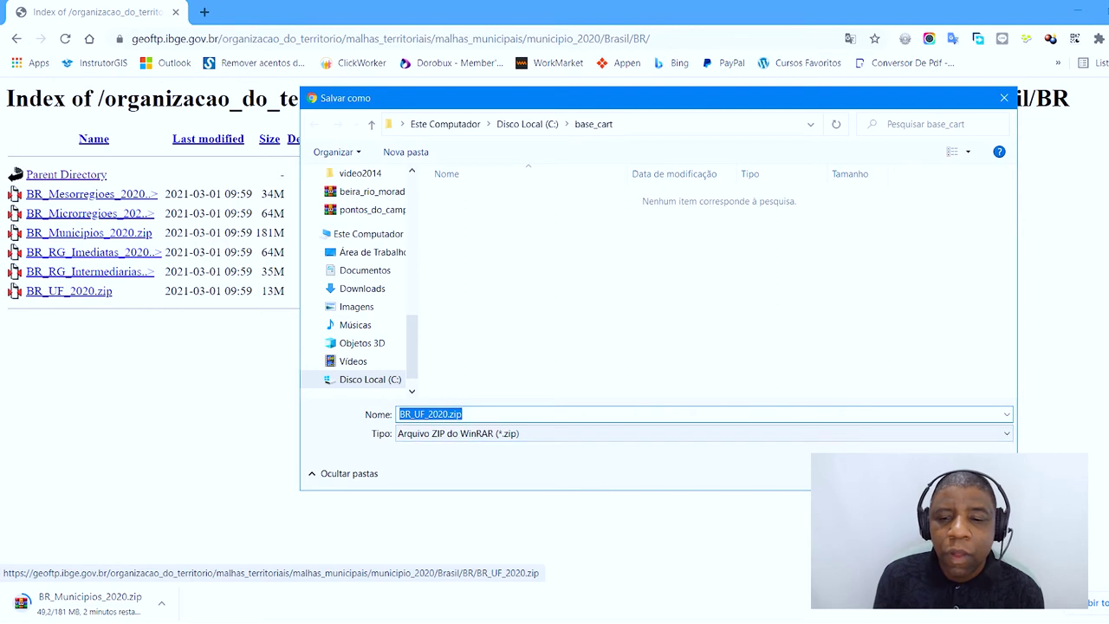
pyautogui.press('Return')
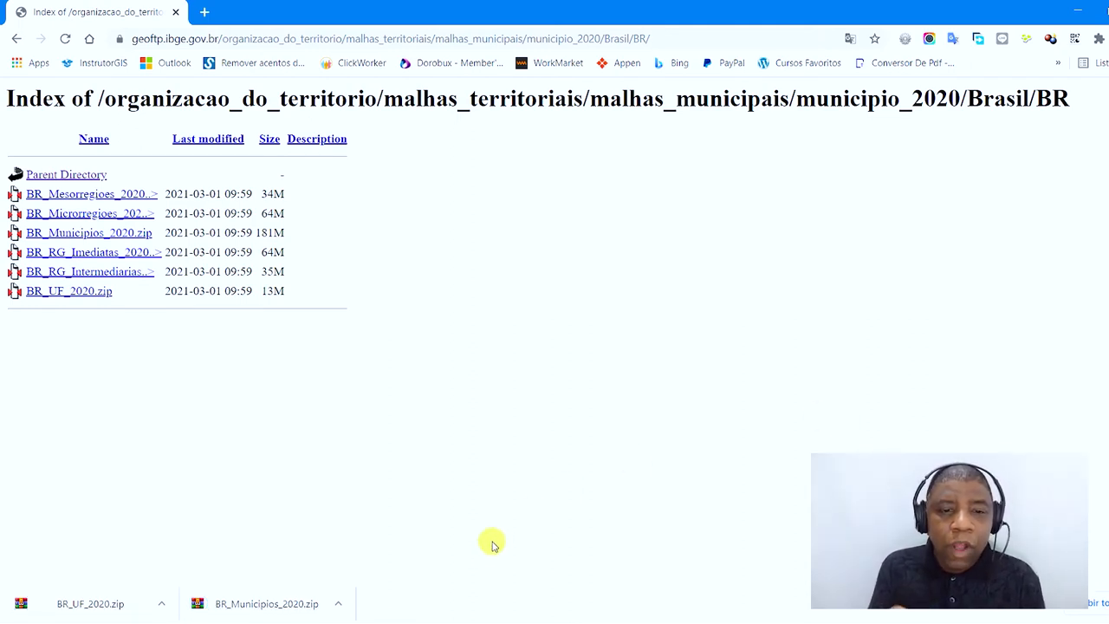
pyautogui.click(341, 610)
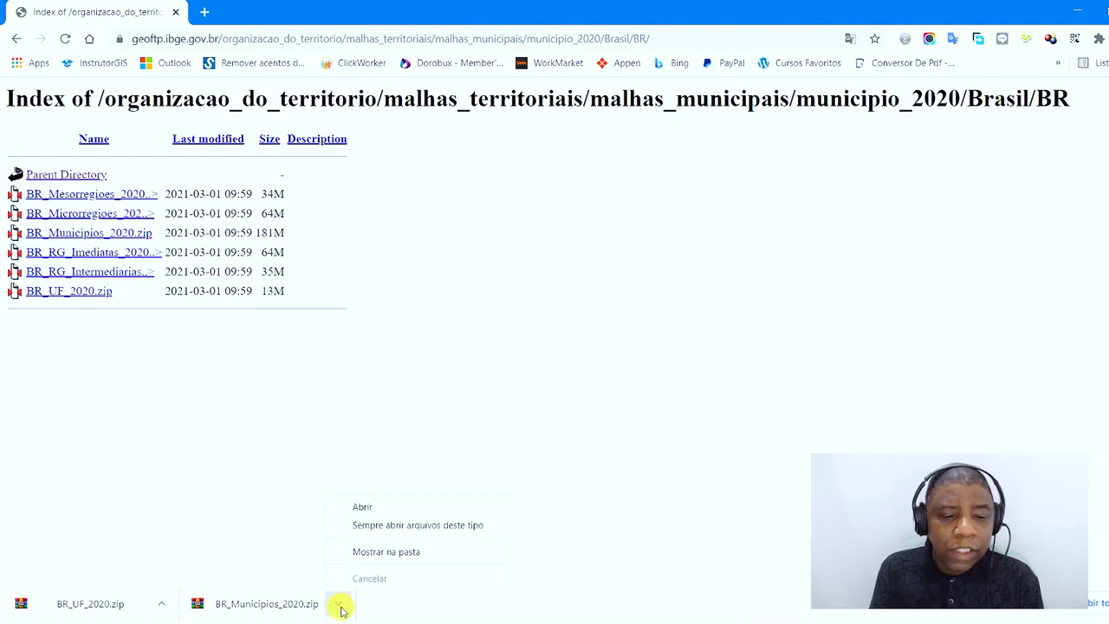
pyautogui.click(450, 552)
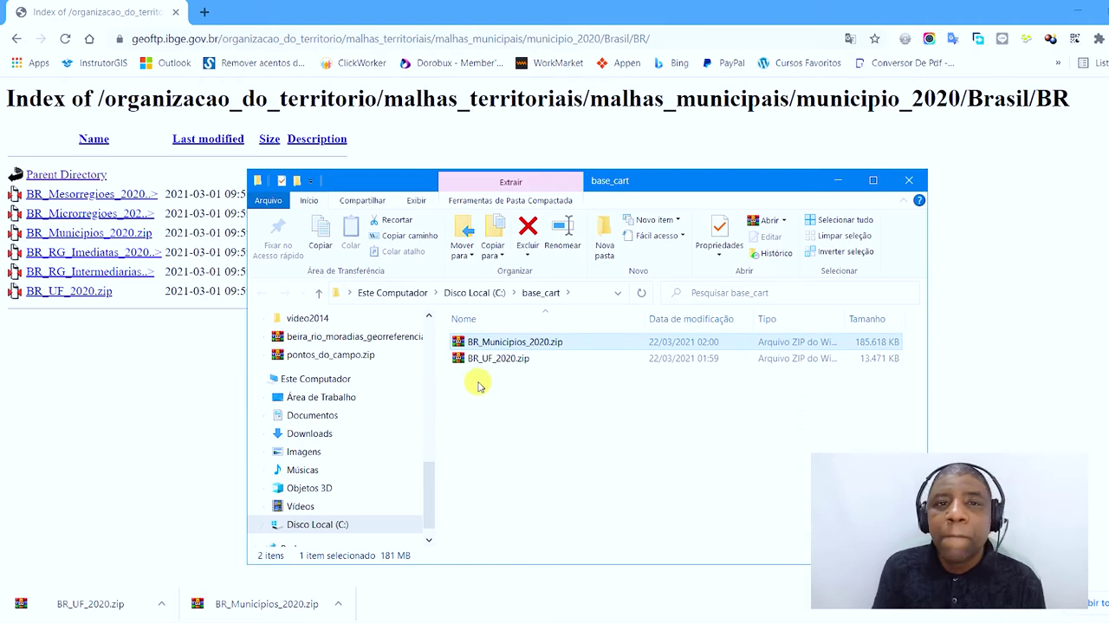
# Minimize the browser and extract BR_Municipios_2020.zip directly into the base_cart folder
pyautogui.click(1073, 17)
pyautogui.click(993, 39)
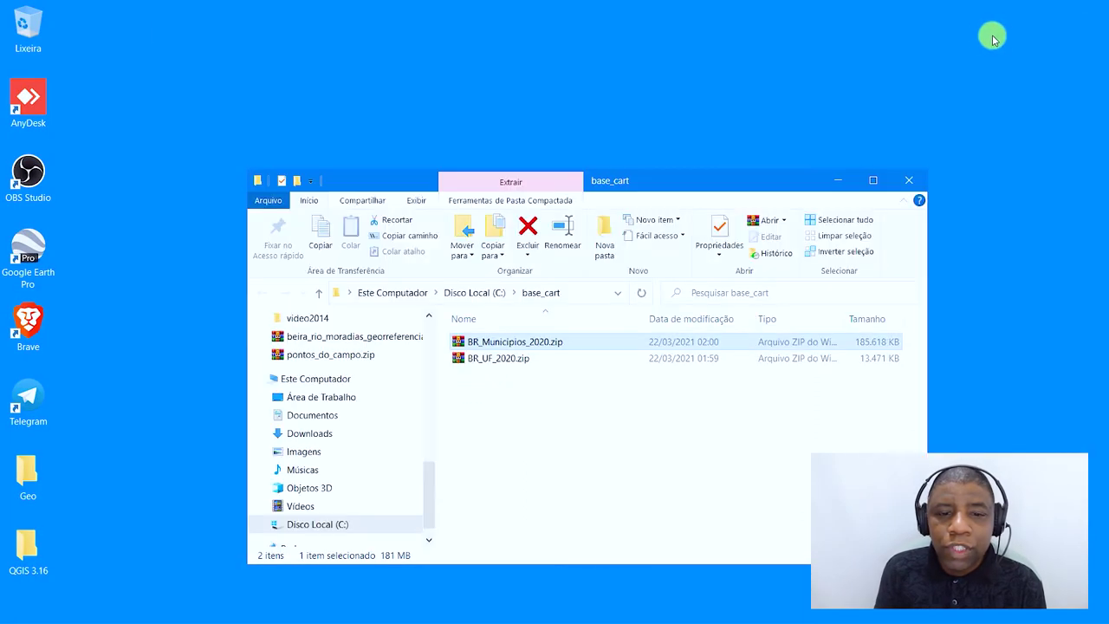
pyautogui.moveTo(632, 181); pyautogui.dragTo(609, 136)
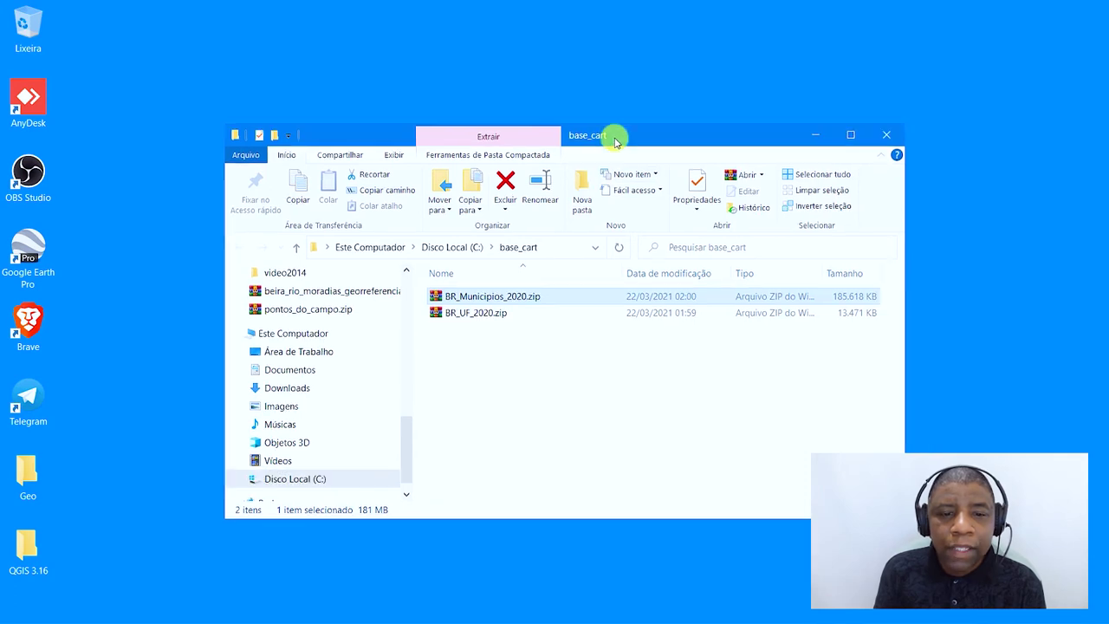
pyautogui.rightClick(503, 298)
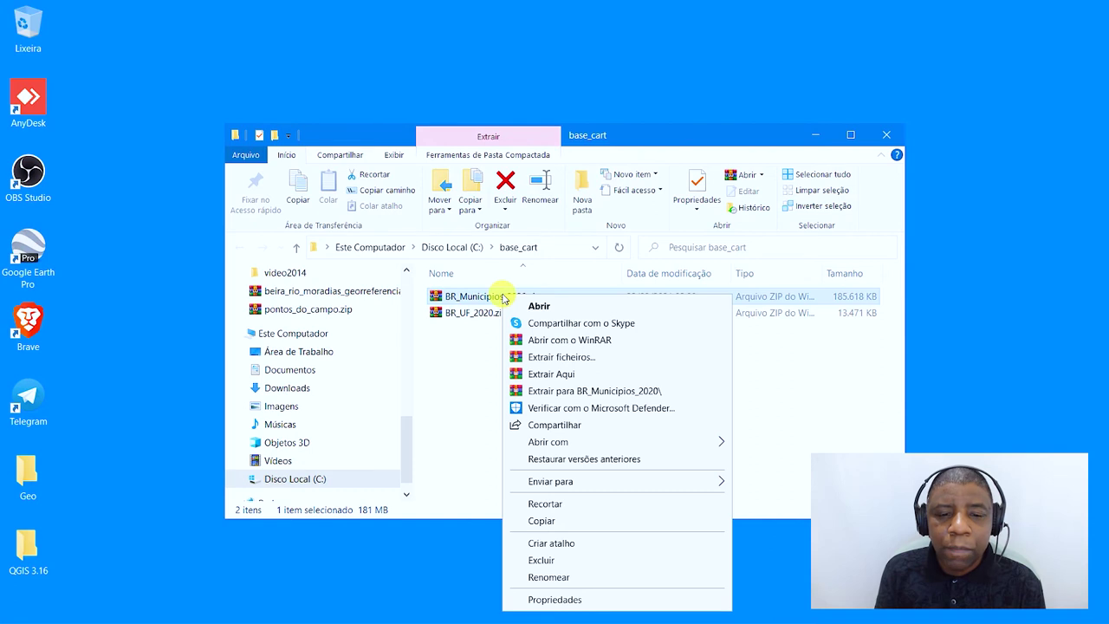
pyautogui.click(604, 378)
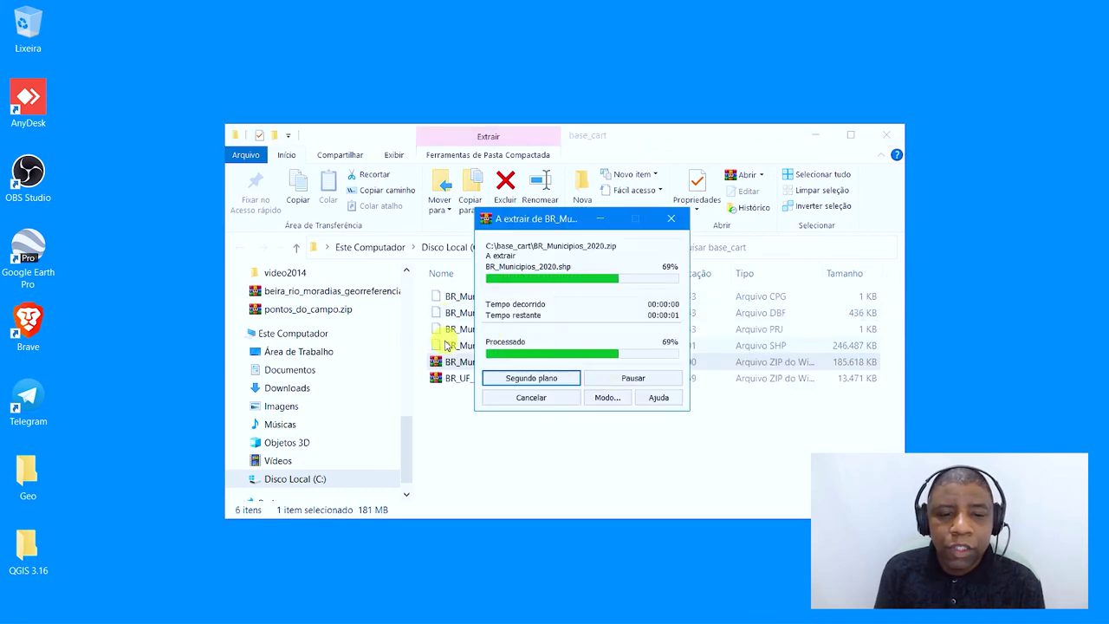
# Extract BR_UF_2020.zip directly into the base_cart folder
pyautogui.rightClick(460, 378)
pyautogui.press('Escape')
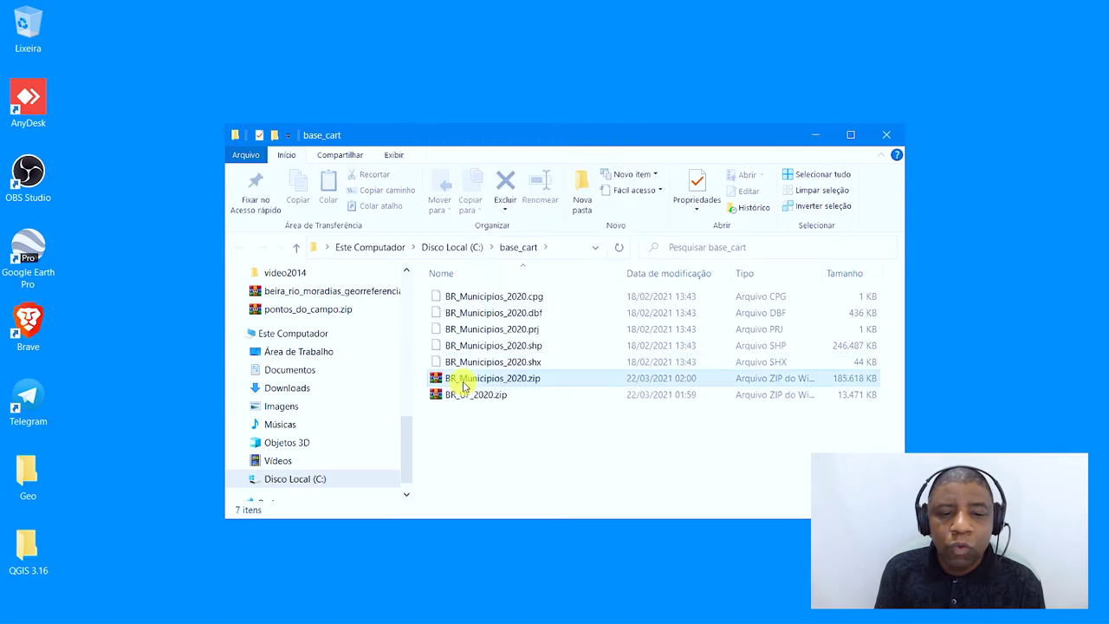
pyautogui.rightClick(464, 388)
pyautogui.rightClick(450, 396)
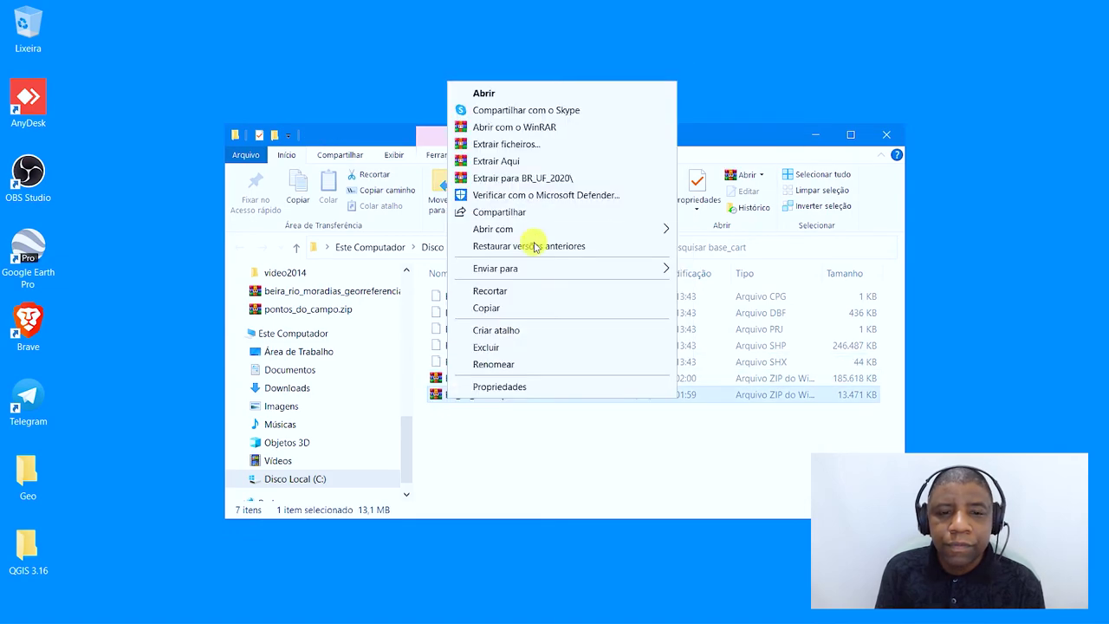
pyautogui.click(540, 161)
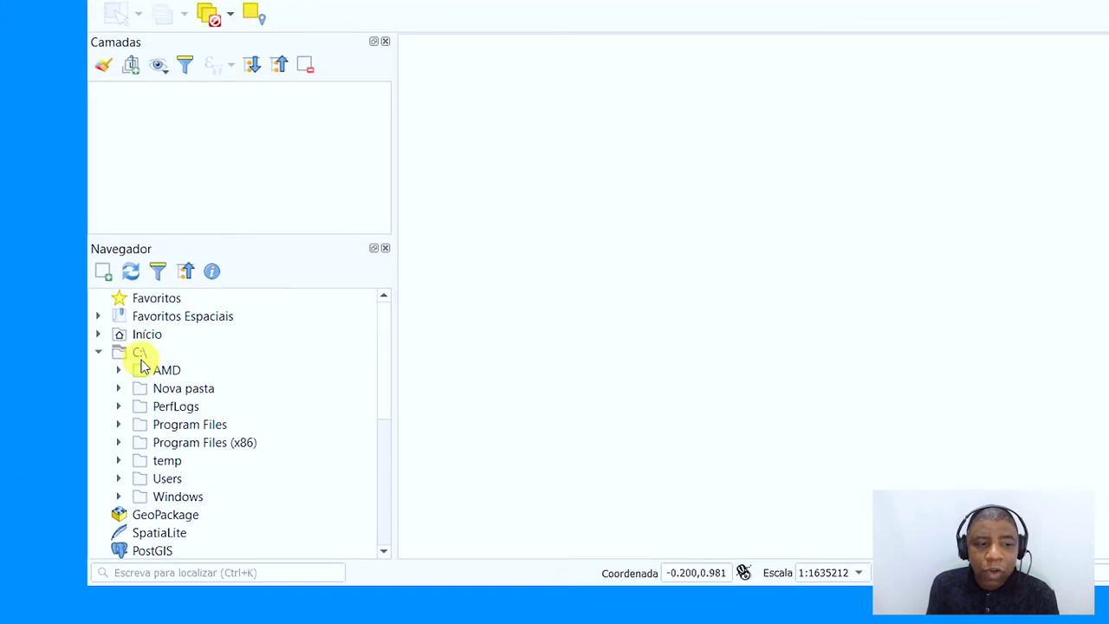
# In QGIS, refresh the C:\ folder listing, expand base_cart and select BR_UF_2020.shp
pyautogui.click(138, 353)
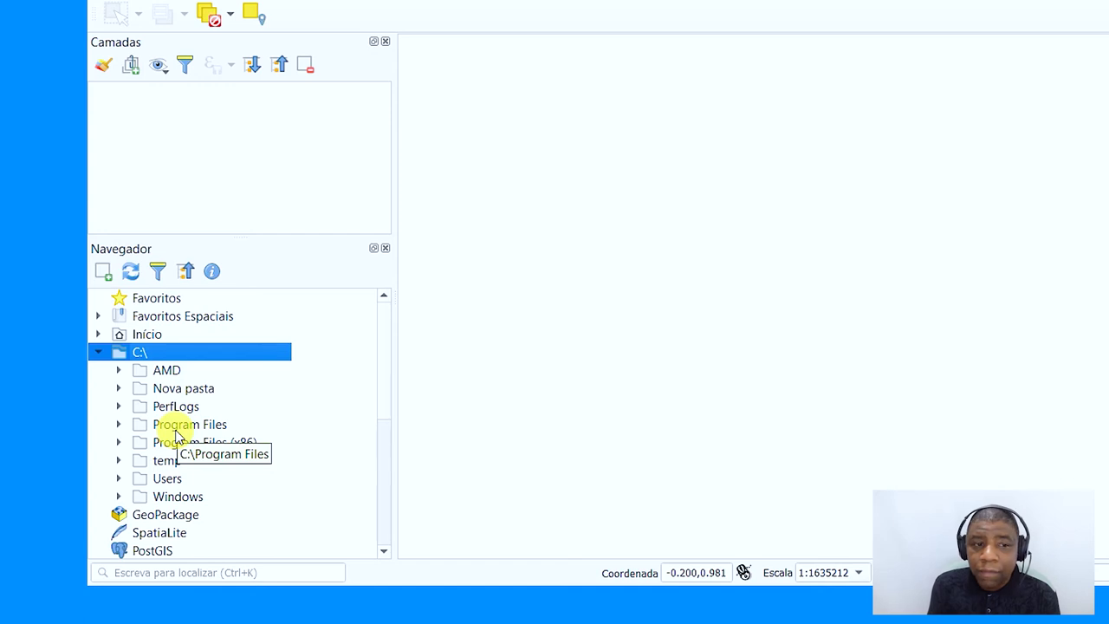
pyautogui.click(130, 272)
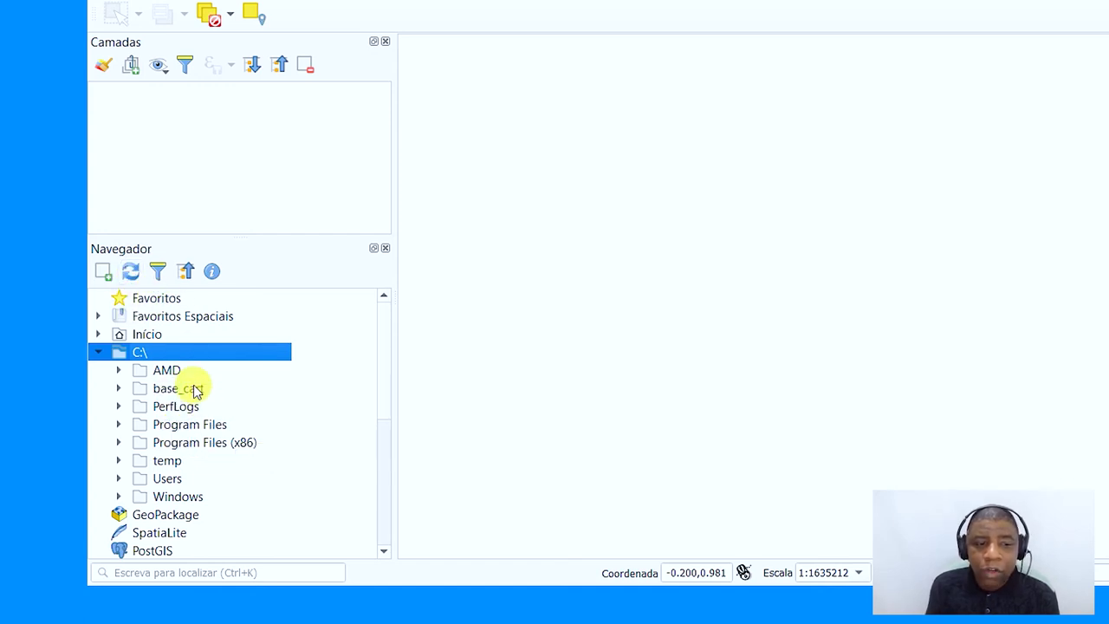
pyautogui.click(192, 389)
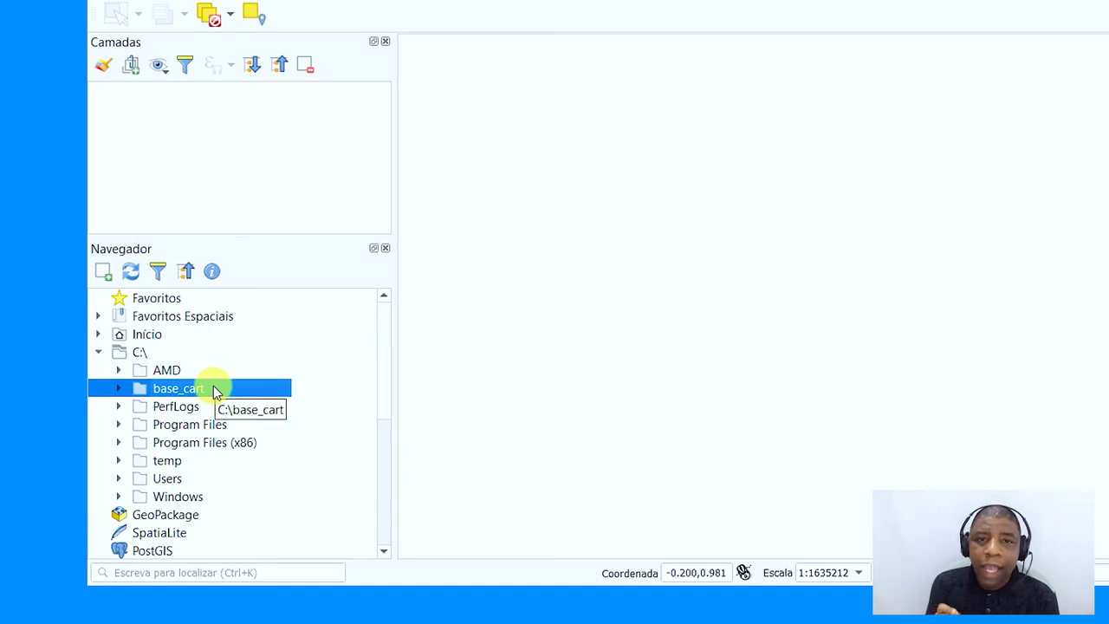
pyautogui.doubleClick(215, 392)
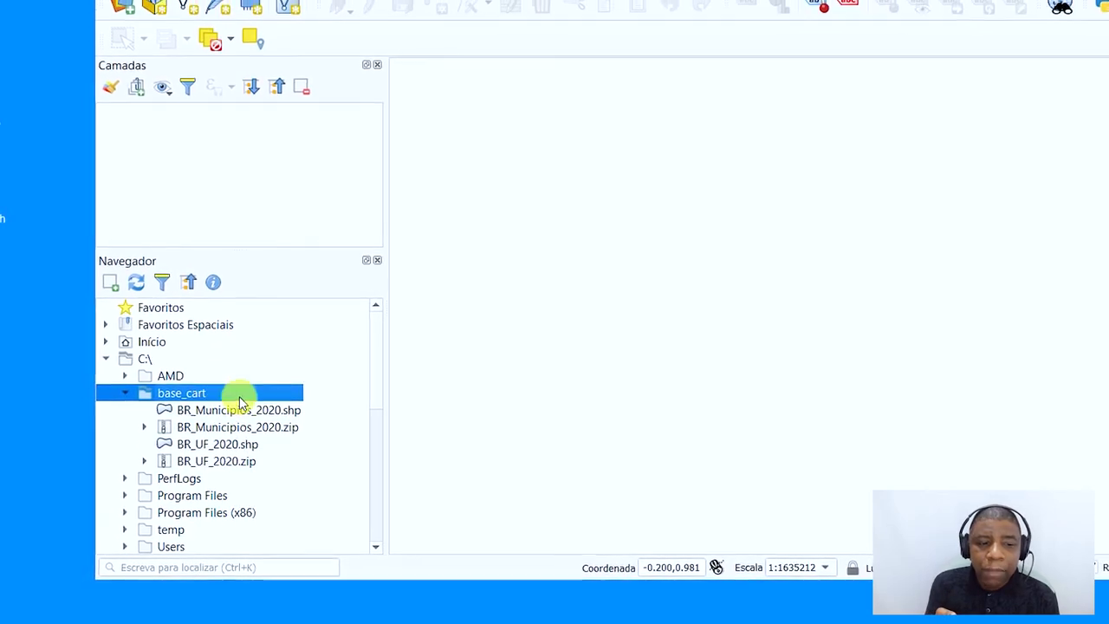
pyautogui.click(236, 445)
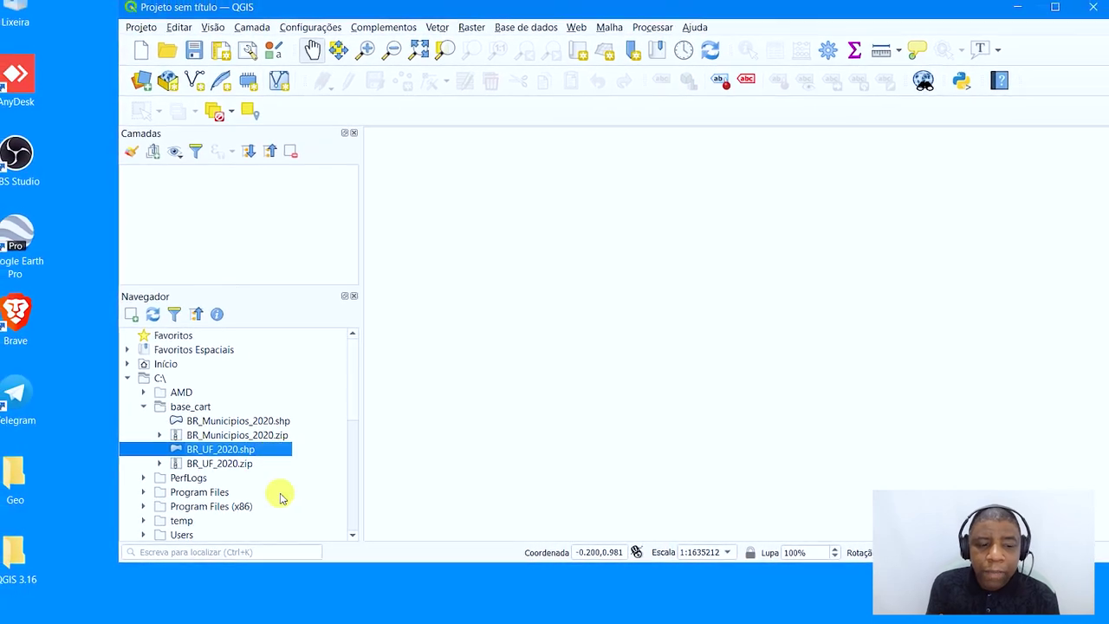
# Return to the base_cart folder in File Explorer and create a new subfolder named zip
pyautogui.click(271, 621)
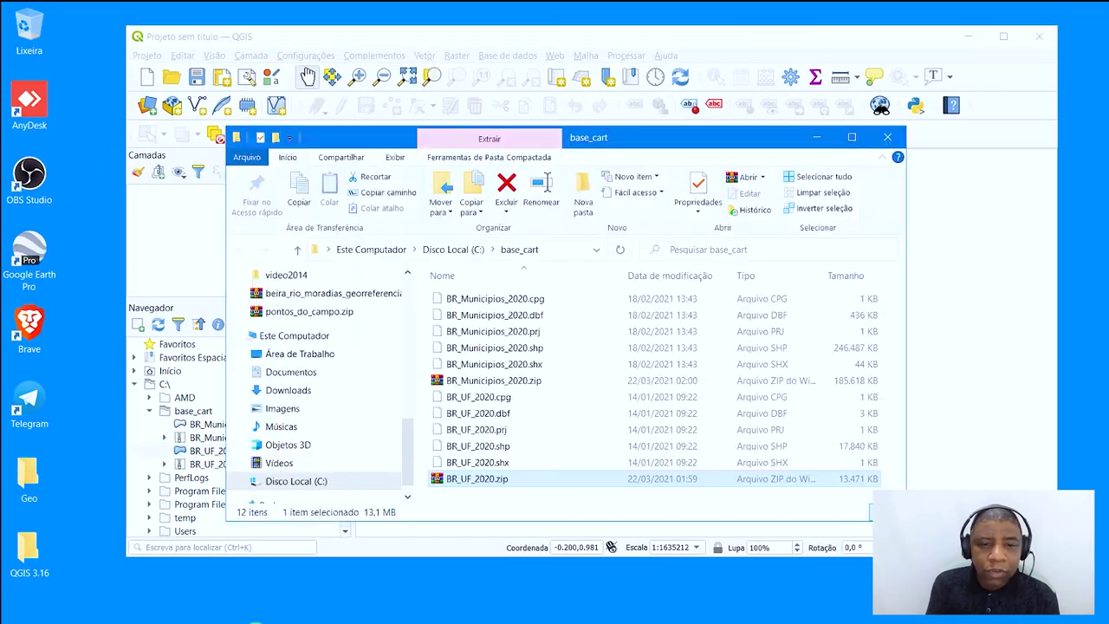
pyautogui.moveTo(372, 138); pyautogui.dragTo(499, 136)
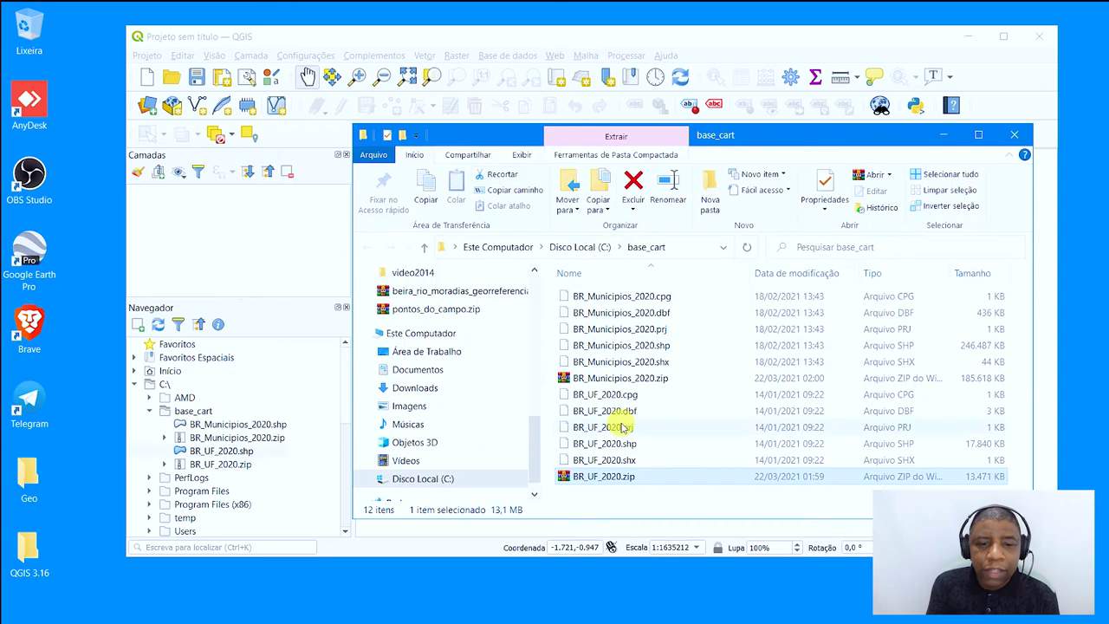
pyautogui.rightClick(639, 500)
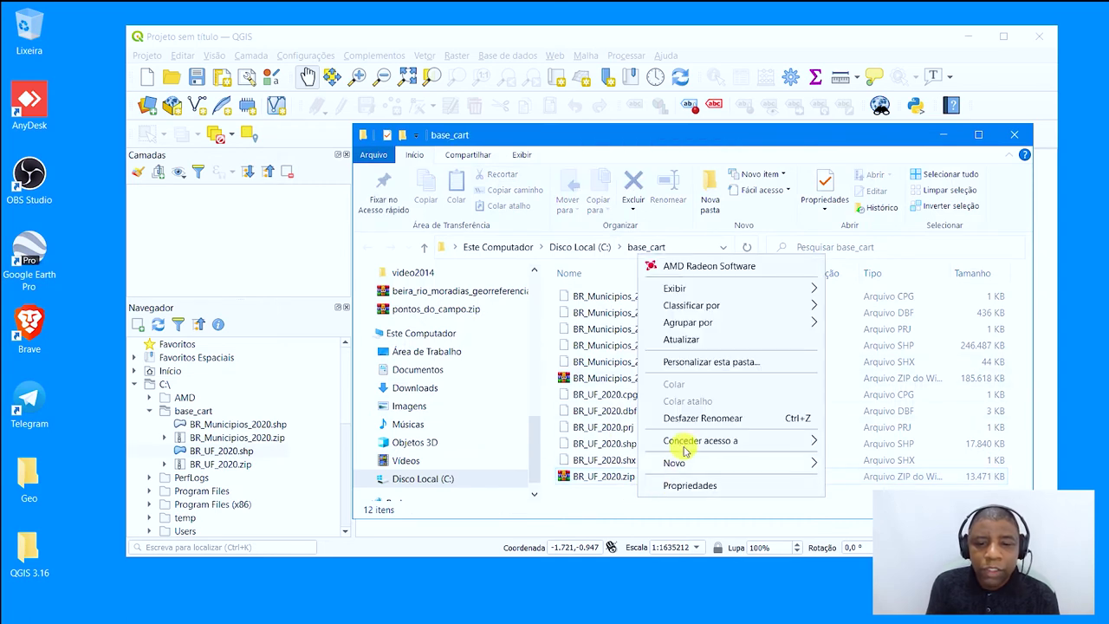
pyautogui.moveTo(690, 445)
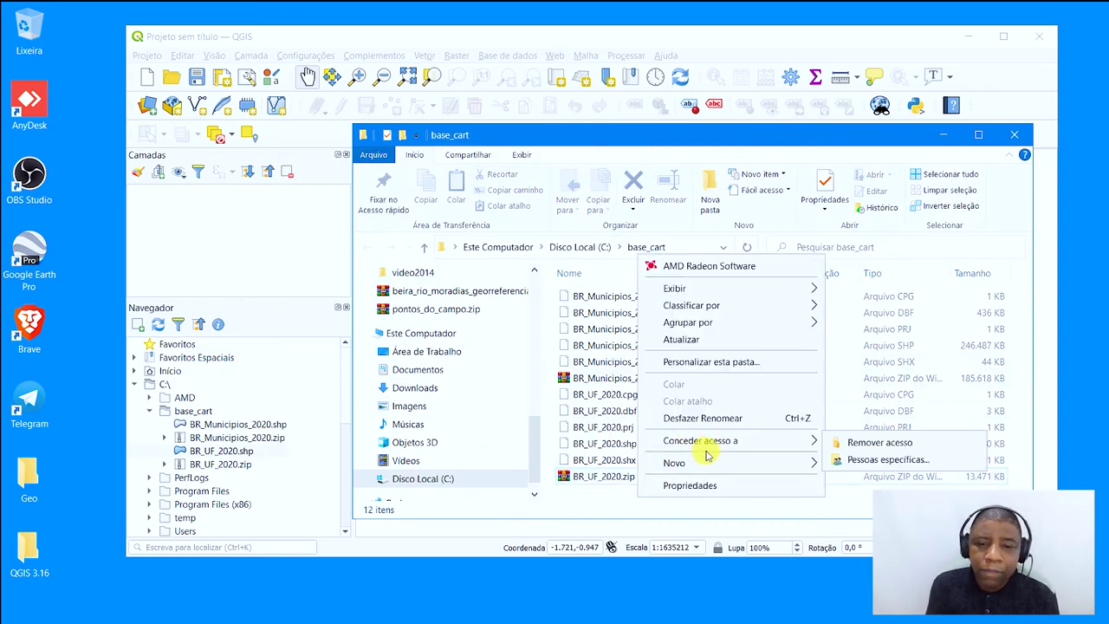
pyautogui.moveTo(733, 462)
pyautogui.click(856, 253)
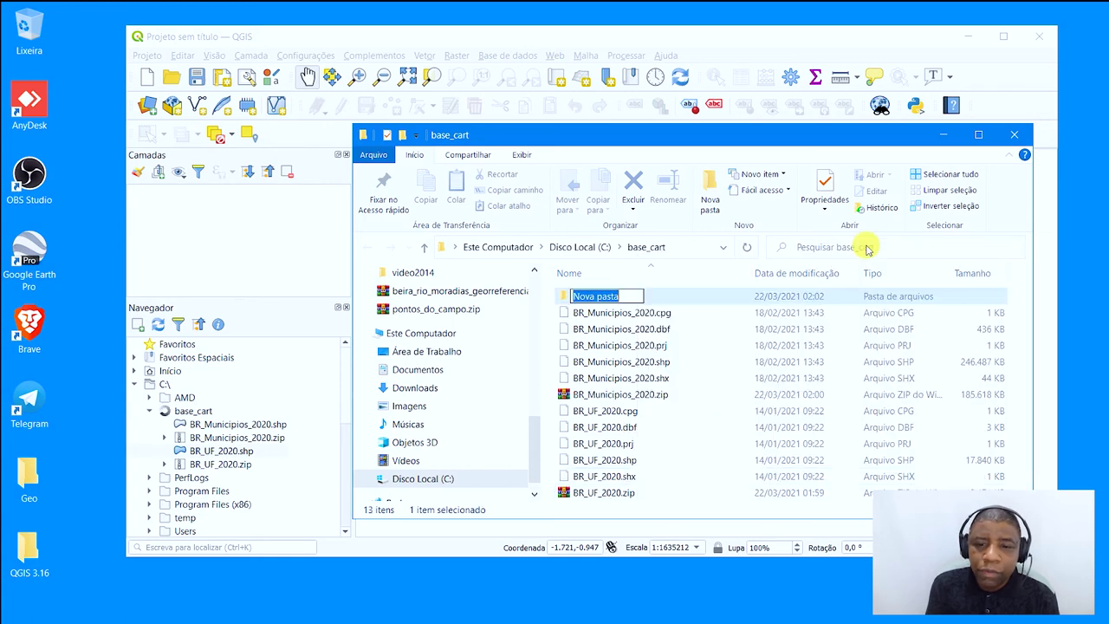
pyautogui.write('zip')
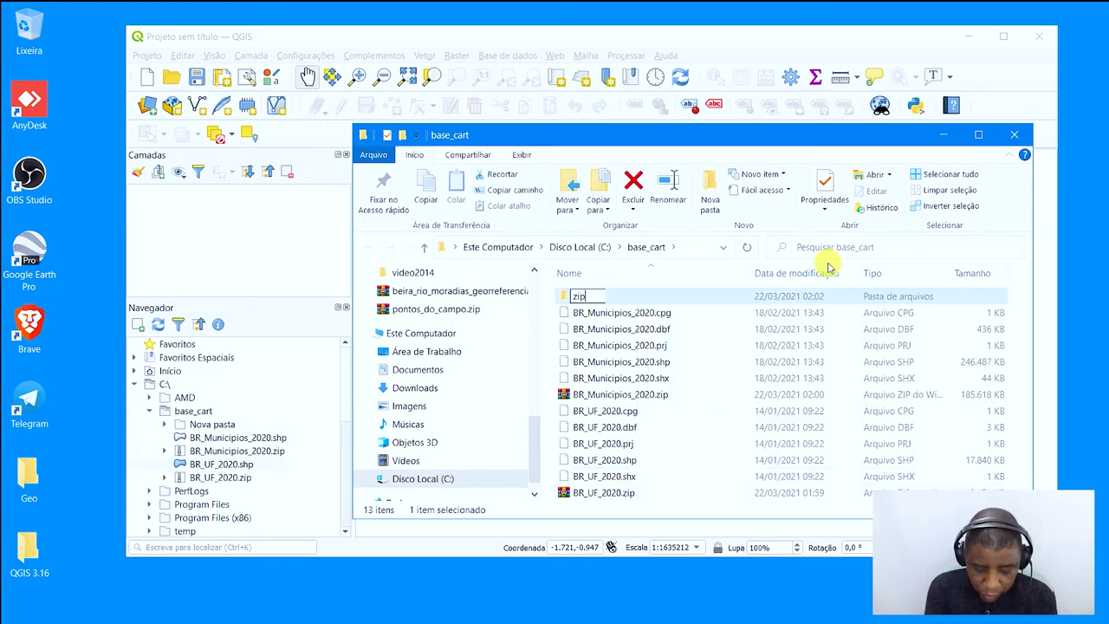
pyautogui.press('Return')
# Move BR_Municipios_2020.zip and BR_UF_2020.zip into the zip subfolder
pyautogui.click(640, 395)
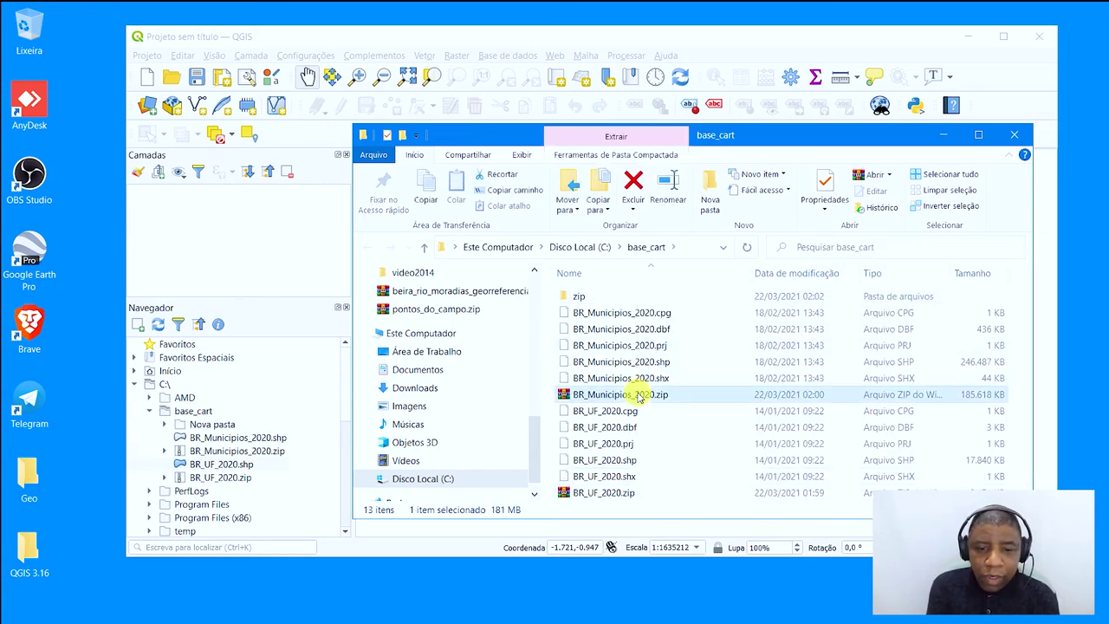
pyautogui.keyDown('ctrl'); pyautogui.click(598, 492); pyautogui.keyUp('ctrl')
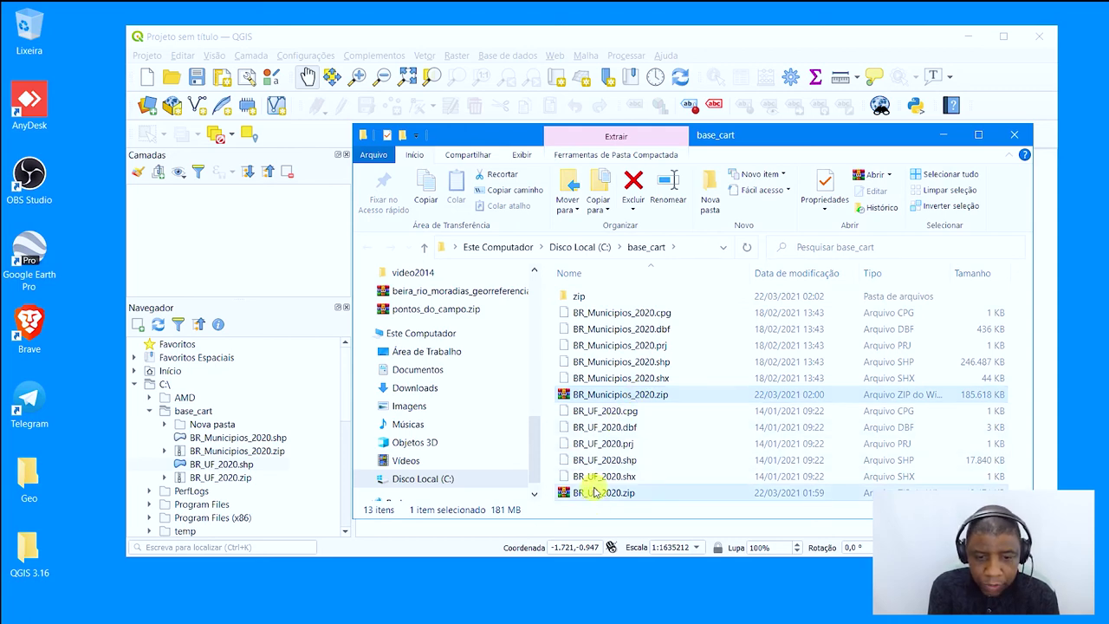
pyautogui.moveTo(583, 397); pyautogui.dragTo(579, 296)
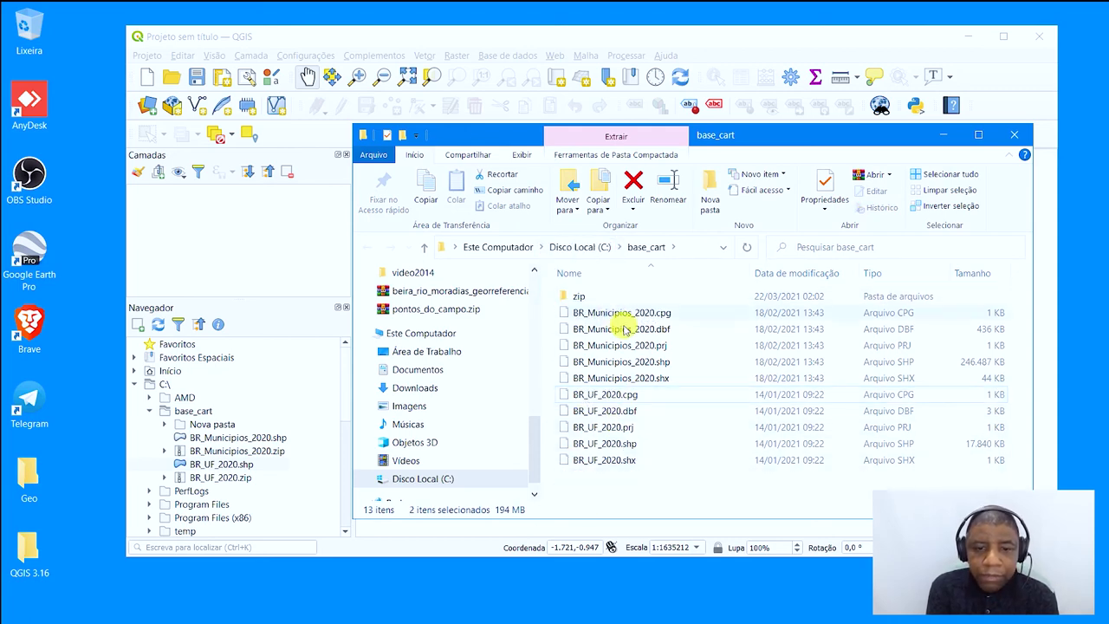
# Back in QGIS, refresh the browser listing and load BR_UF_2020.shp from base_cart as a layer
pyautogui.click(943, 134)
pyautogui.click(157, 325)
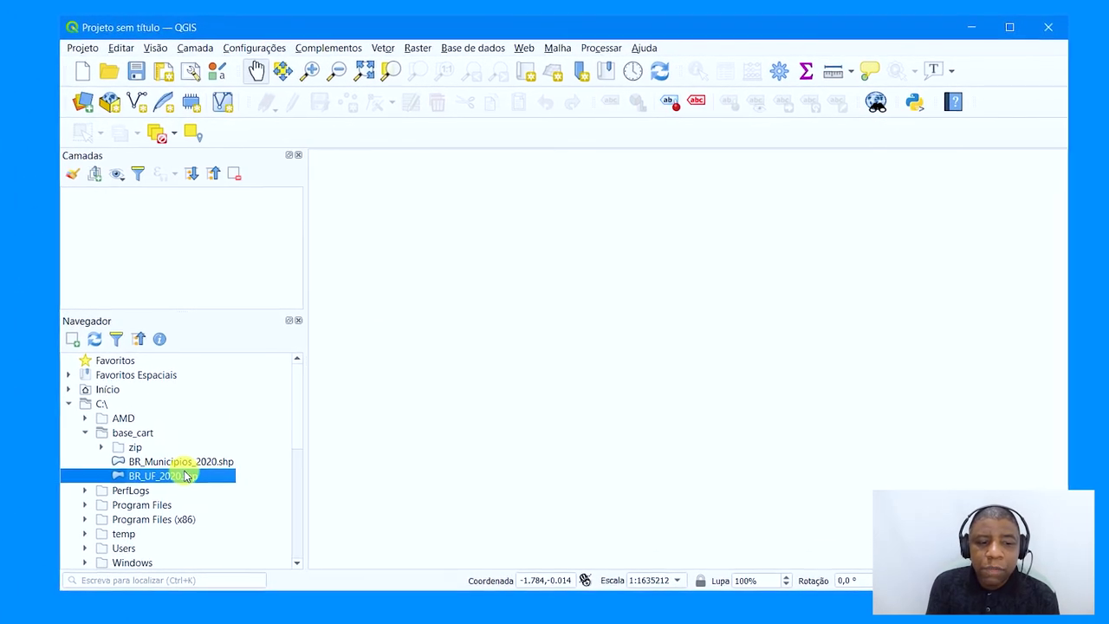
pyautogui.doubleClick(172, 481)
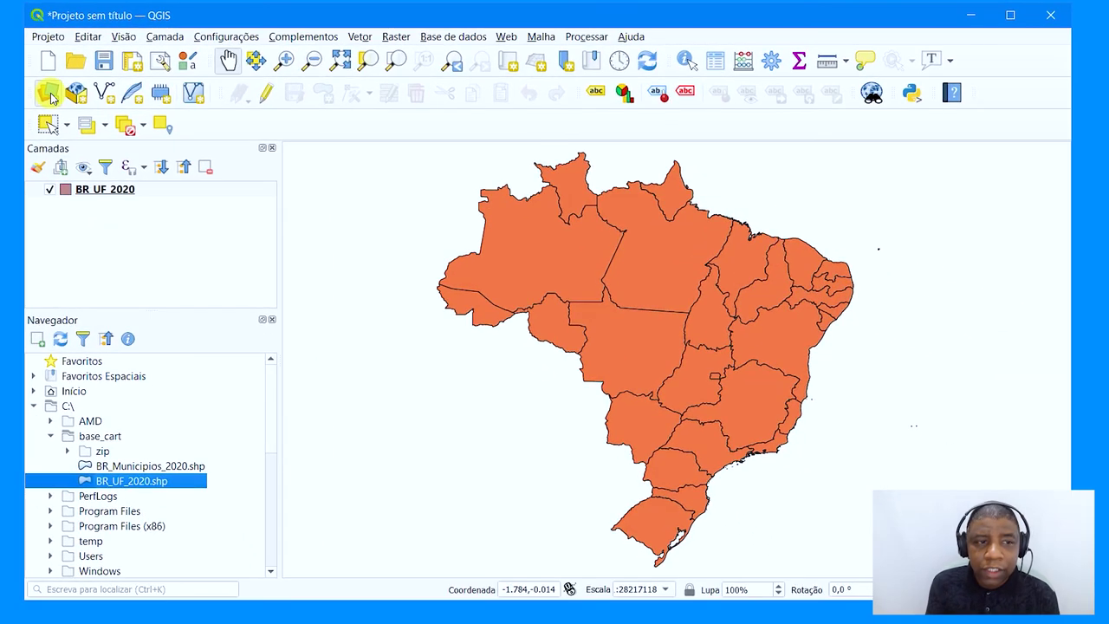
# Start adding a vector layer from file, browse to C:\base_cart and select BR_UF_2020.shp
pyautogui.click(90, 152)
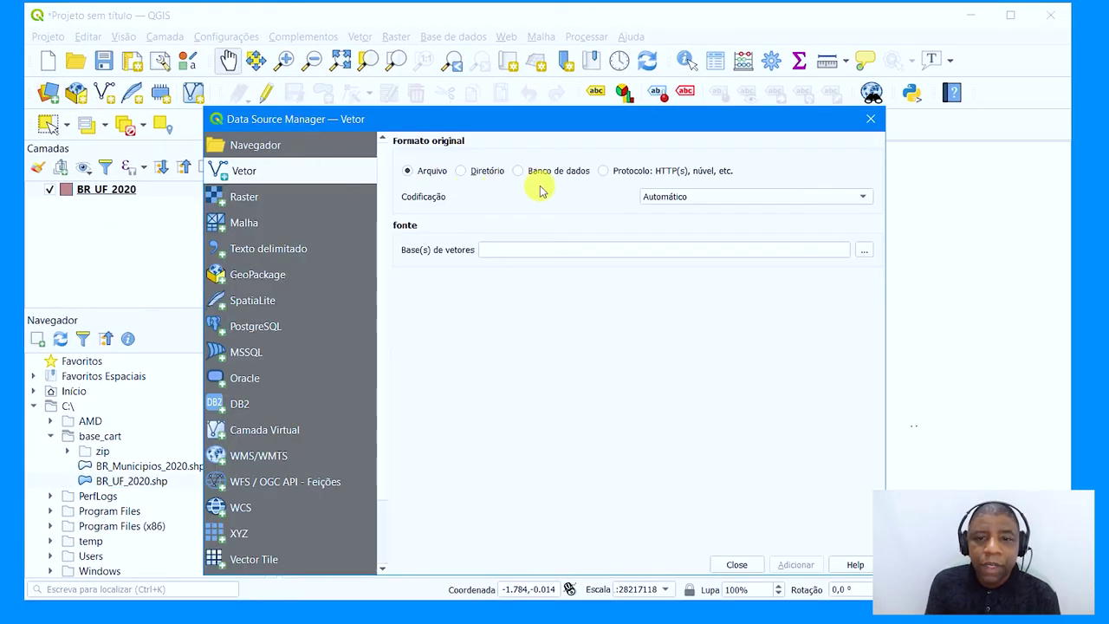
pyautogui.click(864, 253)
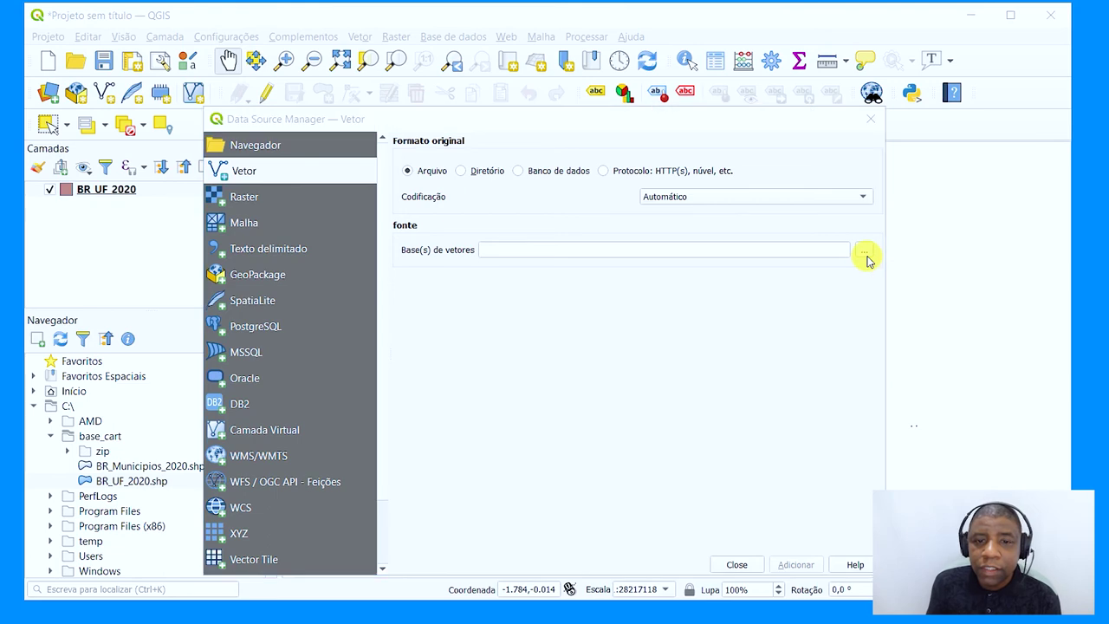
pyautogui.scroll(-3, 399, 304)
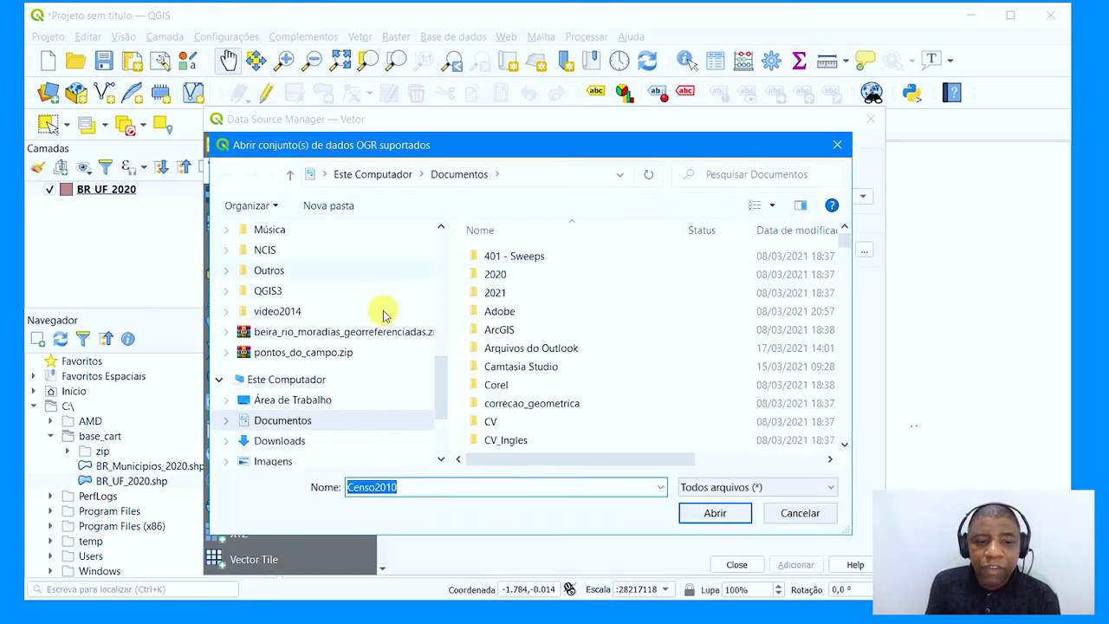
pyautogui.click(293, 431)
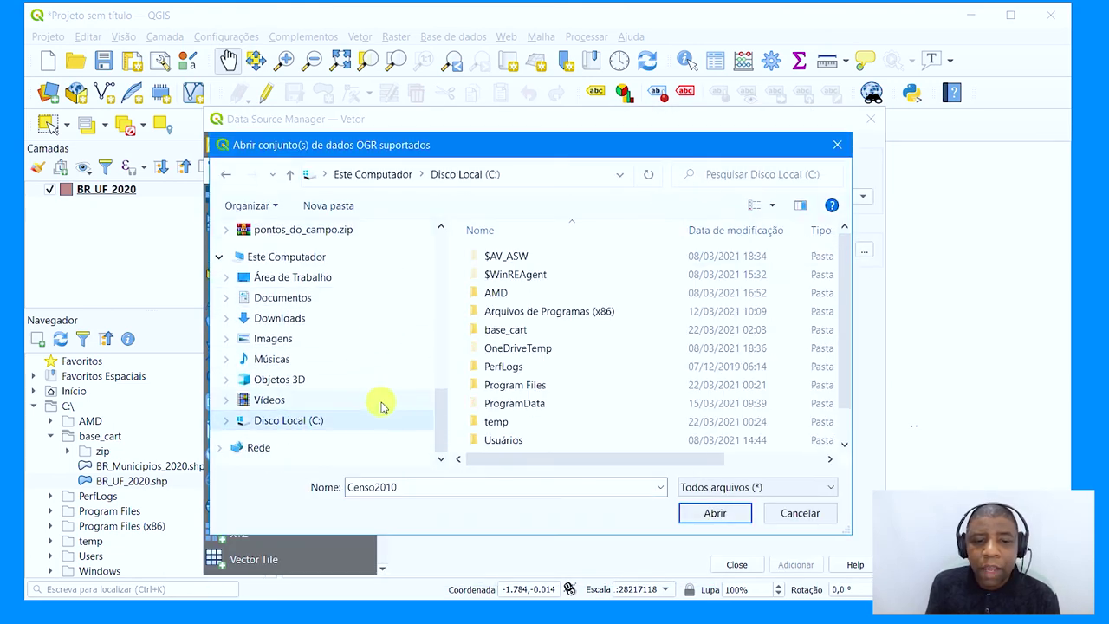
pyautogui.doubleClick(503, 337)
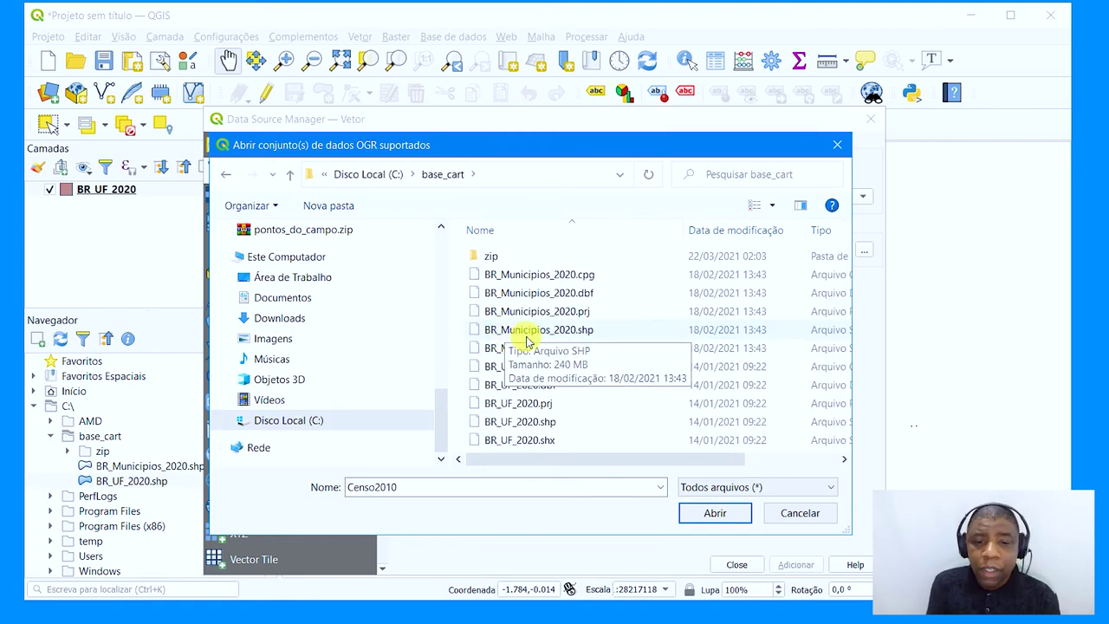
pyautogui.click(519, 423)
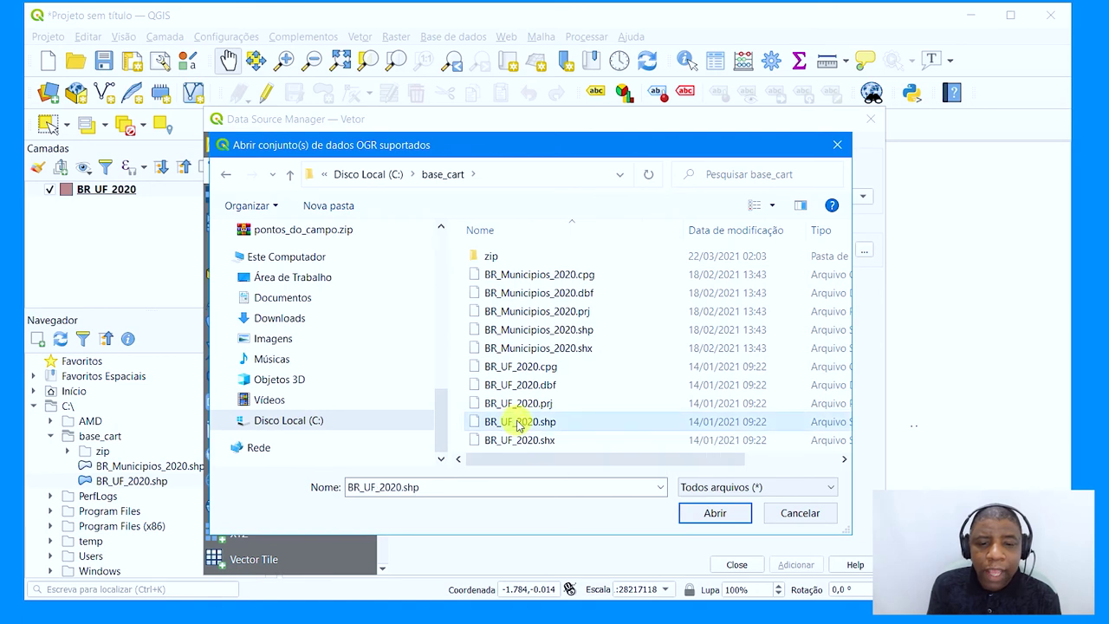
# Filter the source files to Shapefiles and add BR_Municipios_2020.shp and BR_UF_2020.shp together as layers
pyautogui.click(760, 489)
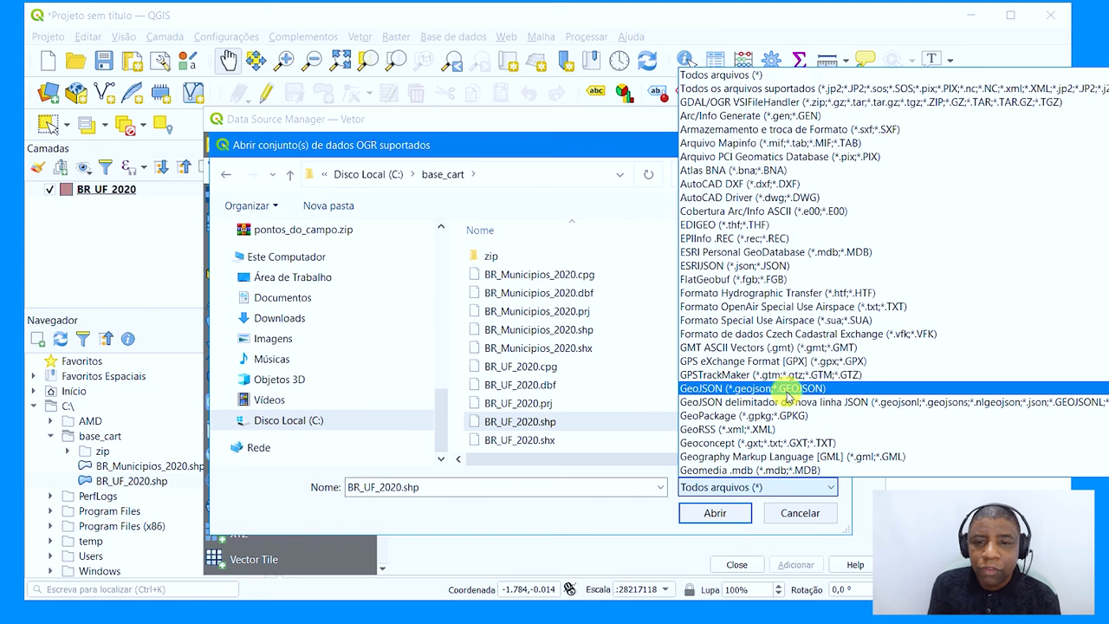
pyautogui.scroll(-11, 780, 321)
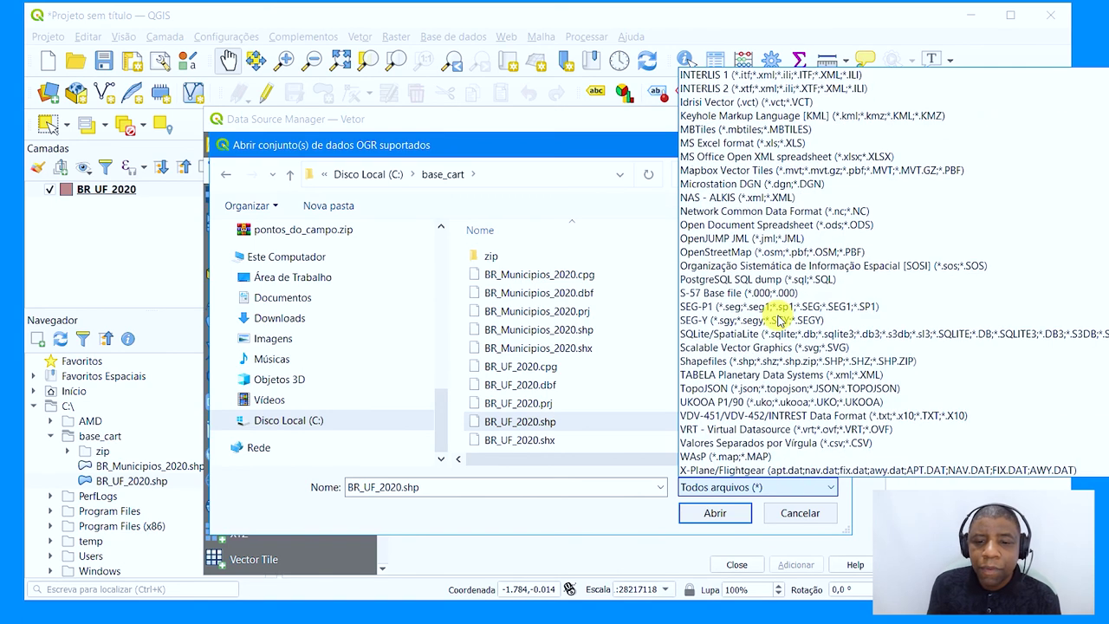
pyautogui.click(766, 360)
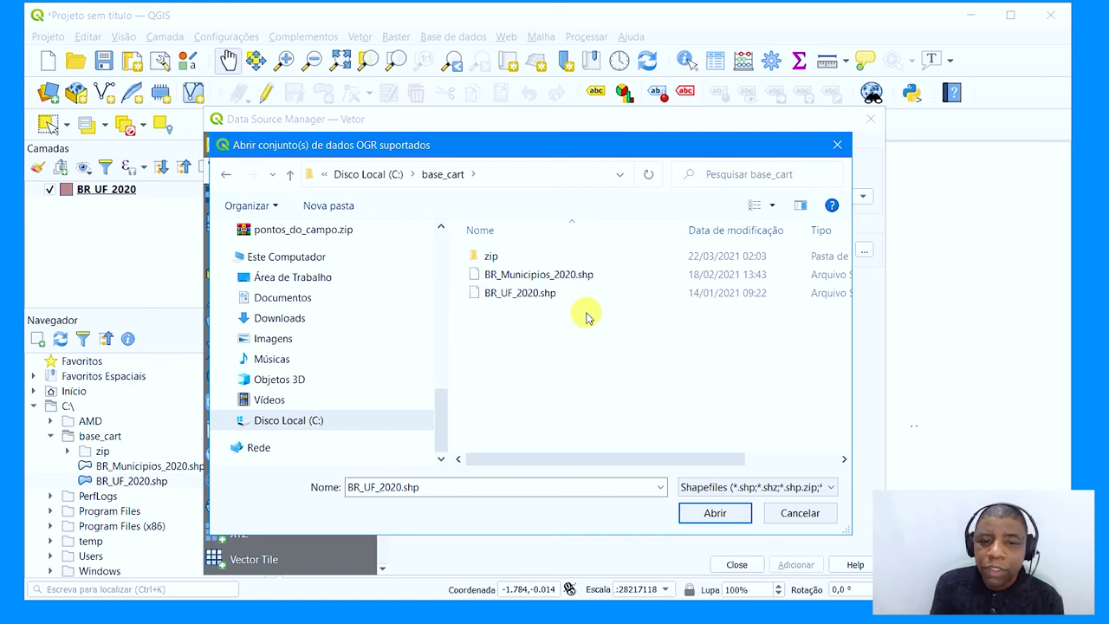
pyautogui.moveTo(643, 358); pyautogui.dragTo(502, 267)
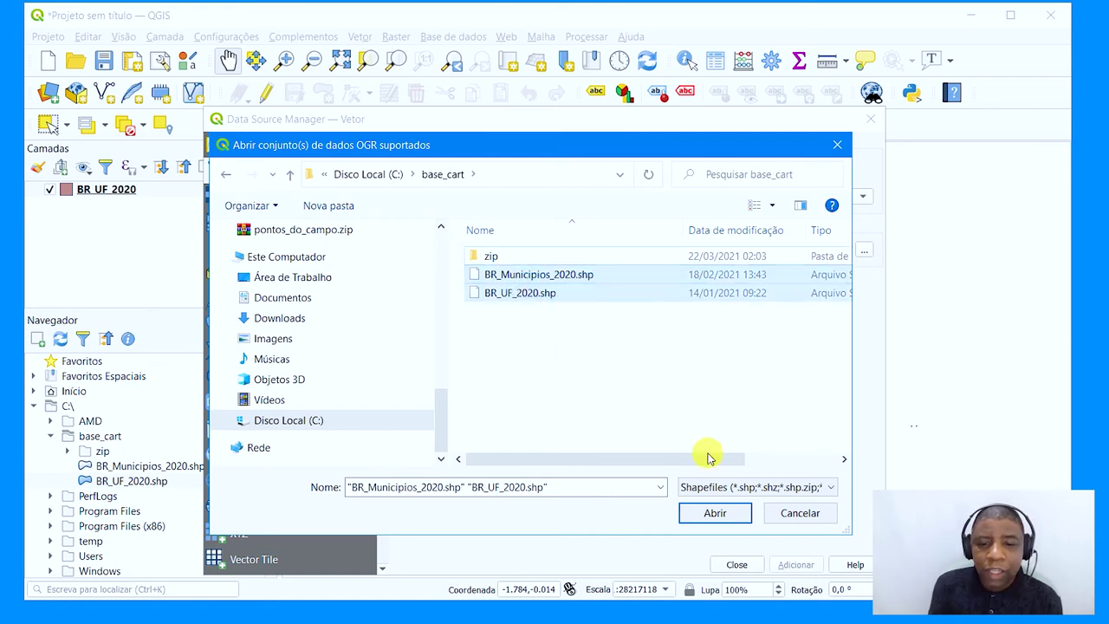
pyautogui.click(723, 515)
pyautogui.click(797, 565)
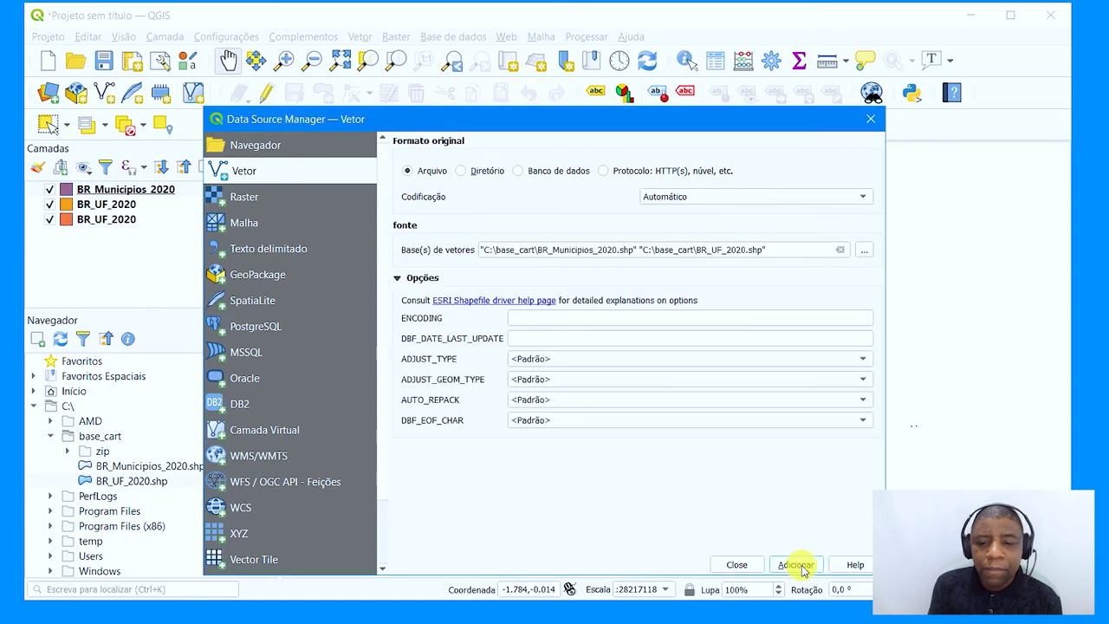
pyautogui.click(735, 565)
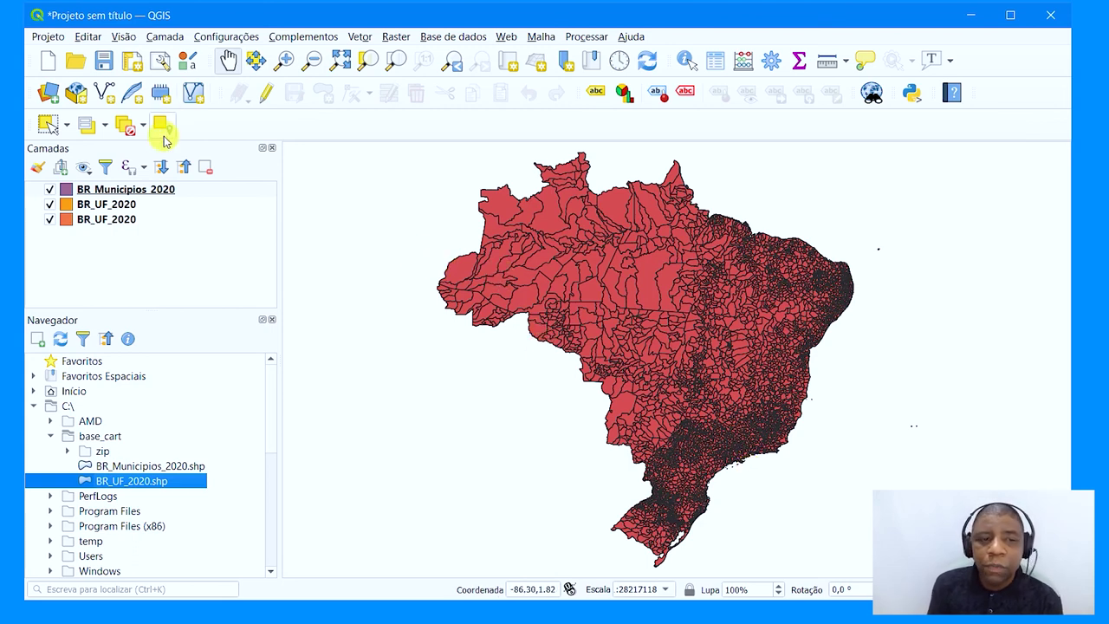
# Remove the BR_Municipios_2020 layer and both BR_UF_2020 layers from the project
pyautogui.rightClick(122, 193)
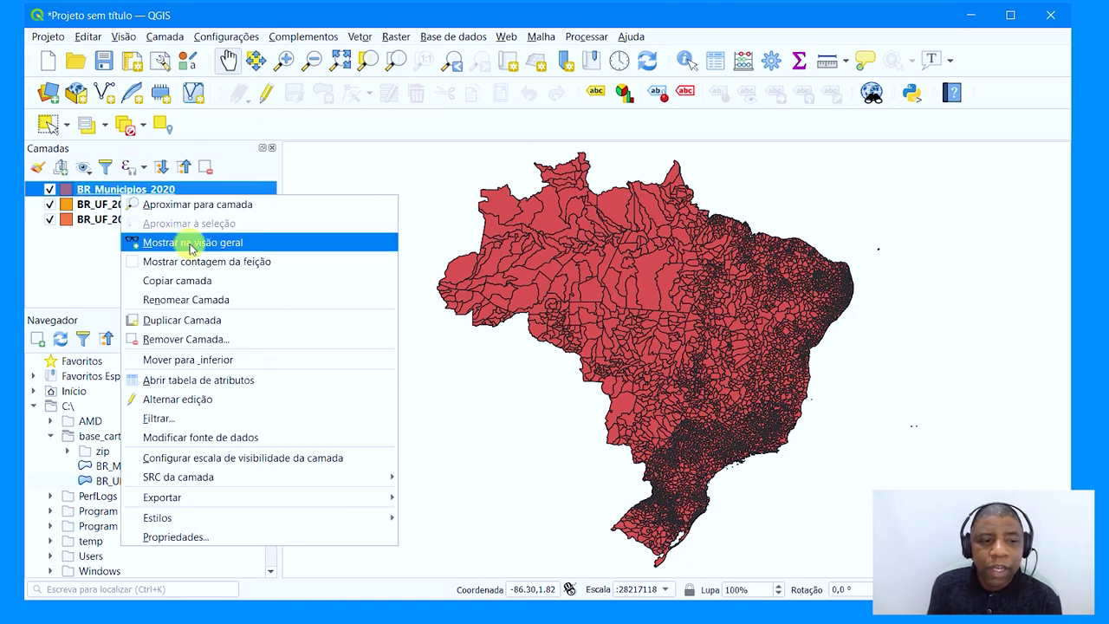
pyautogui.click(252, 344)
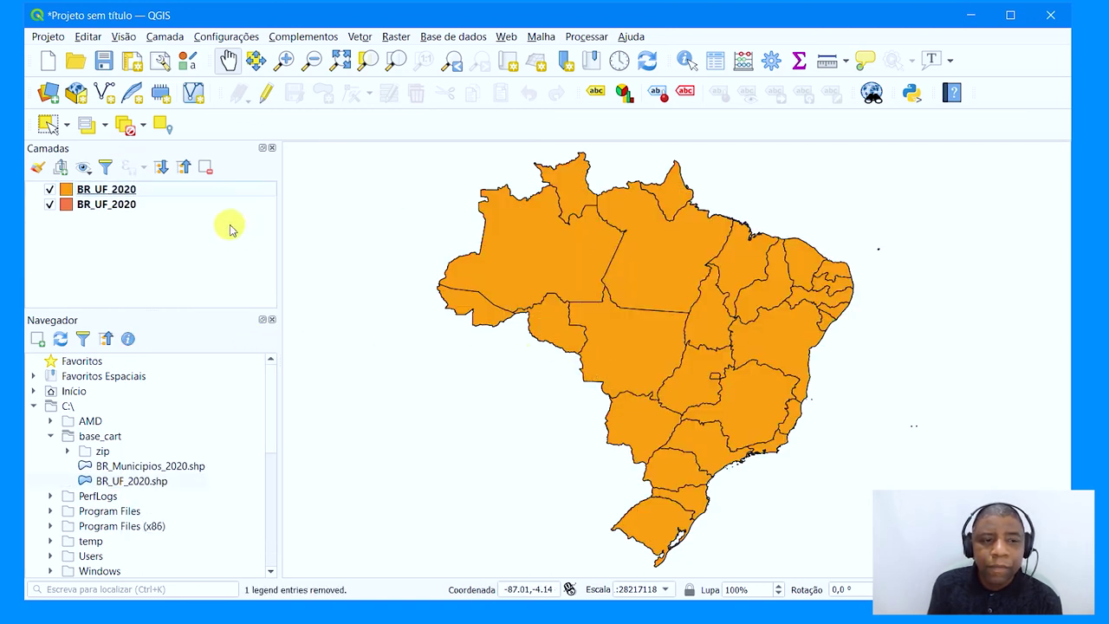
pyautogui.rightClick(126, 190)
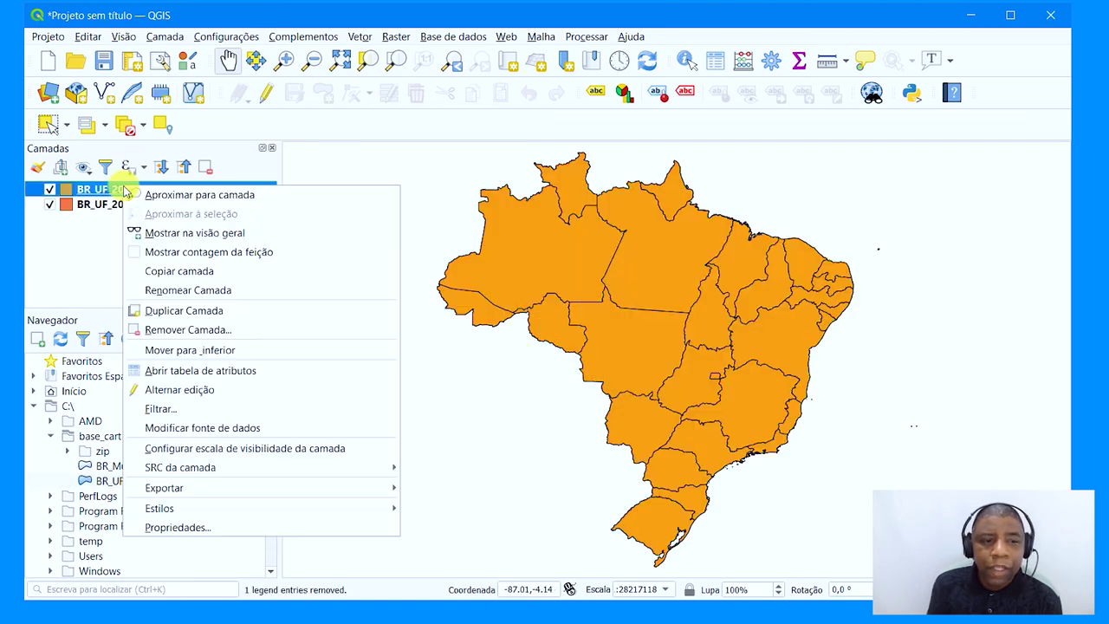
pyautogui.click(217, 330)
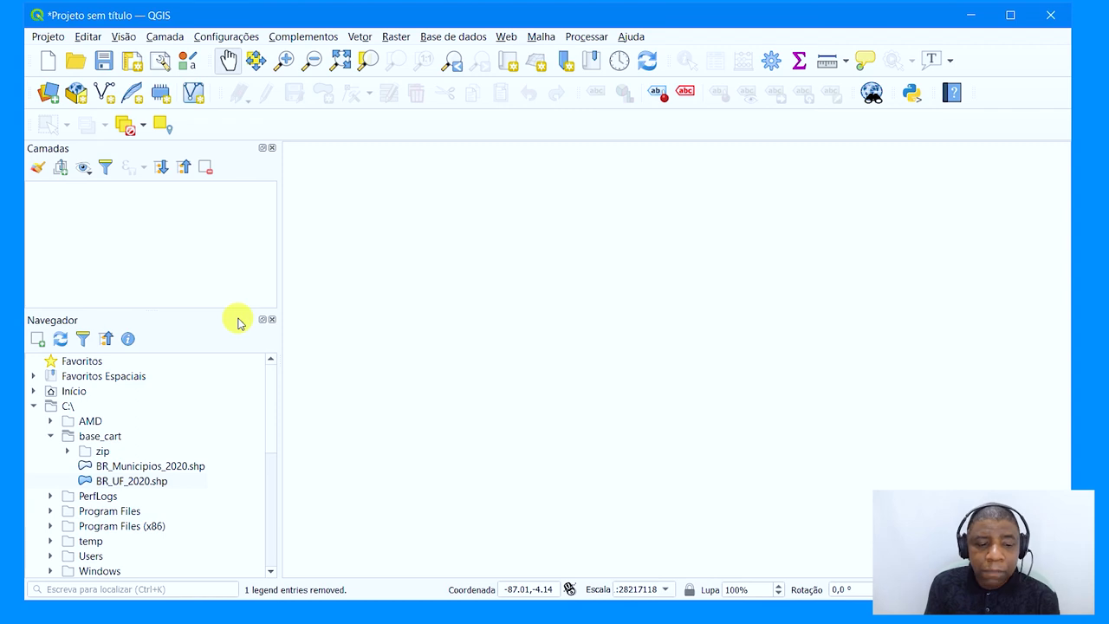
# Add BR_UF_2020.shp to the QGIS layers directly from the base_cart folder in File Explorer, then minimize the folder window
pyautogui.hotkey('alt', 'Tab')
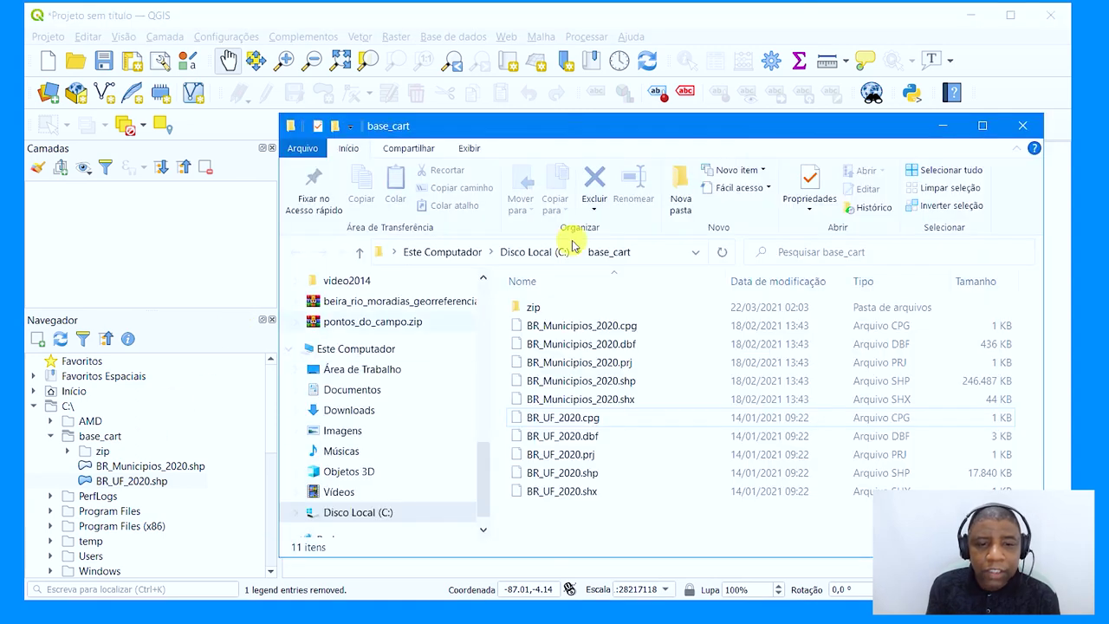
pyautogui.click(570, 473)
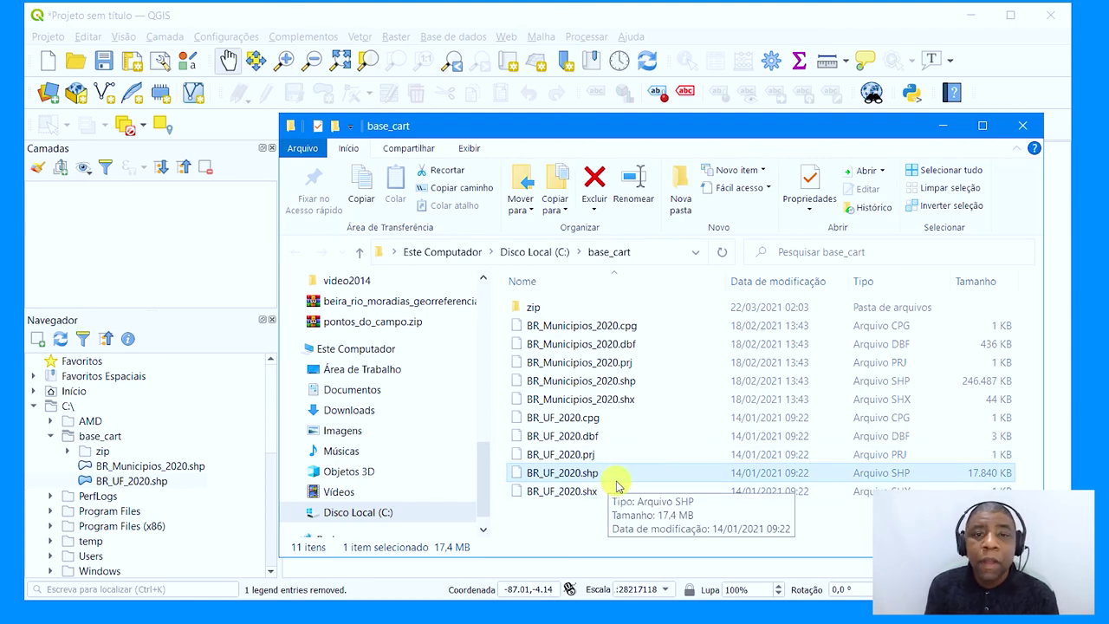
pyautogui.moveTo(617, 483); pyautogui.dragTo(176, 249)
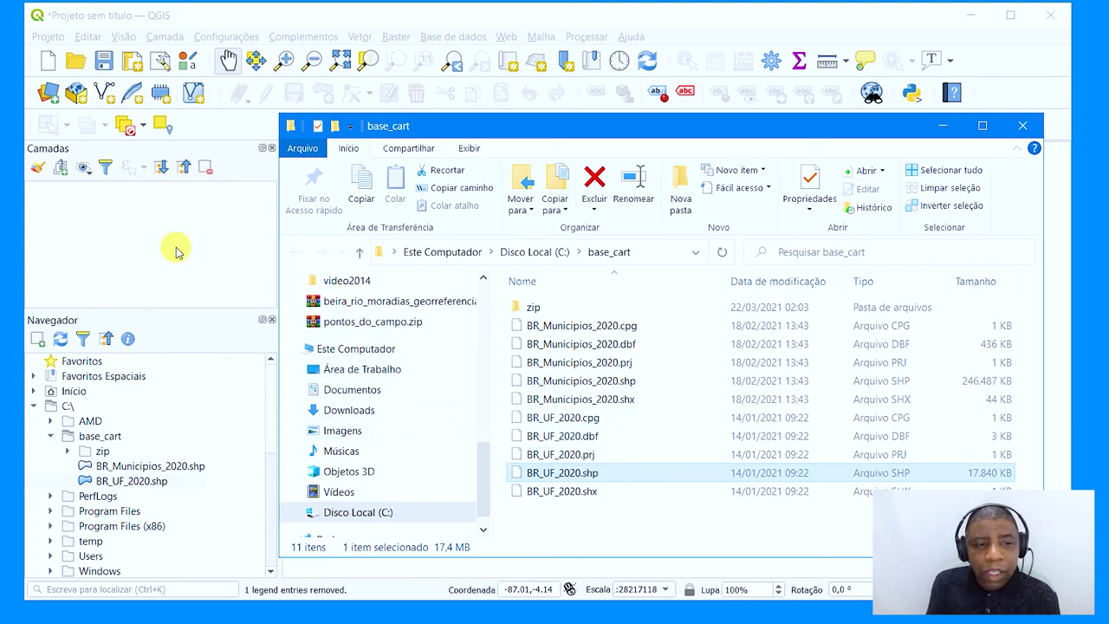
pyautogui.moveTo(533, 126); pyautogui.dragTo(386, 126)
pyautogui.click(797, 126)
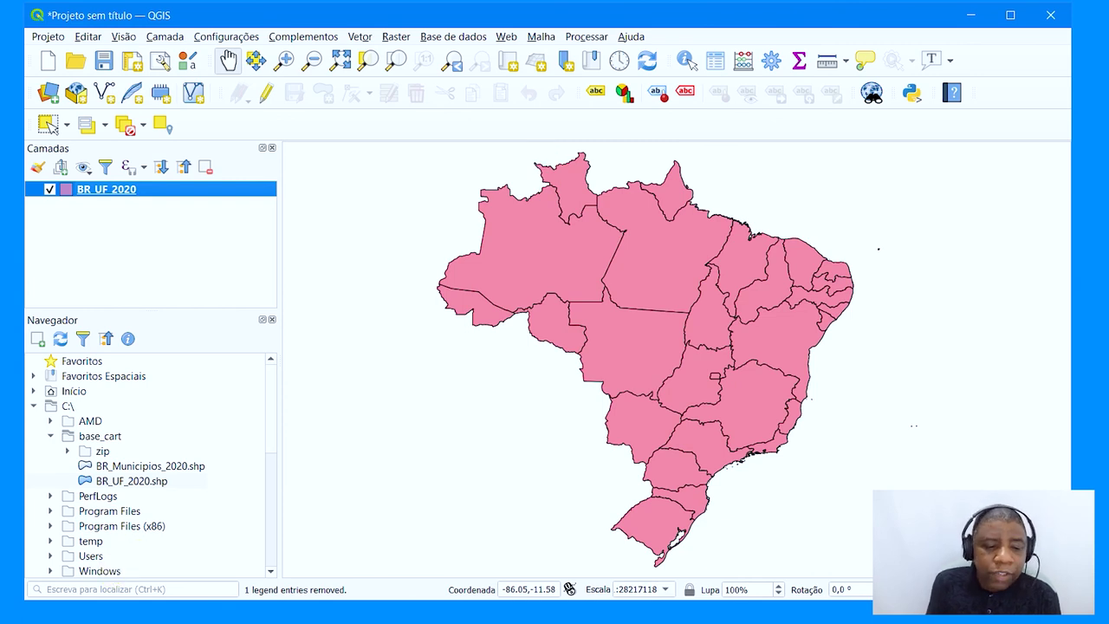
# Examine the file name extension display setting for the base_cart folder in File Explorer, then return to QGIS
pyautogui.click(347, 598)
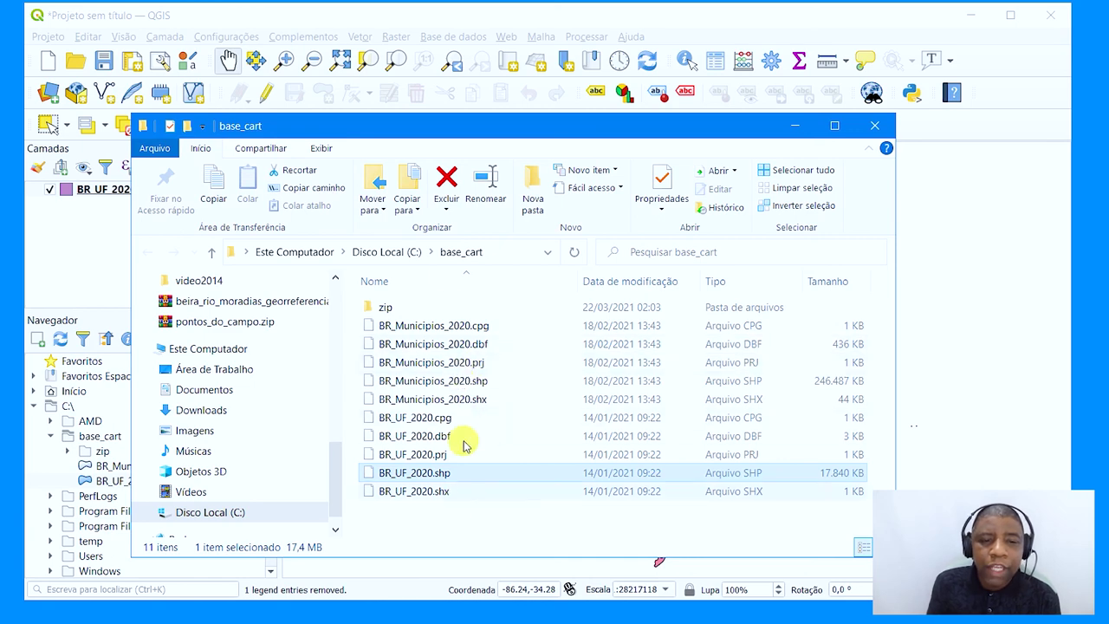
pyautogui.click(321, 149)
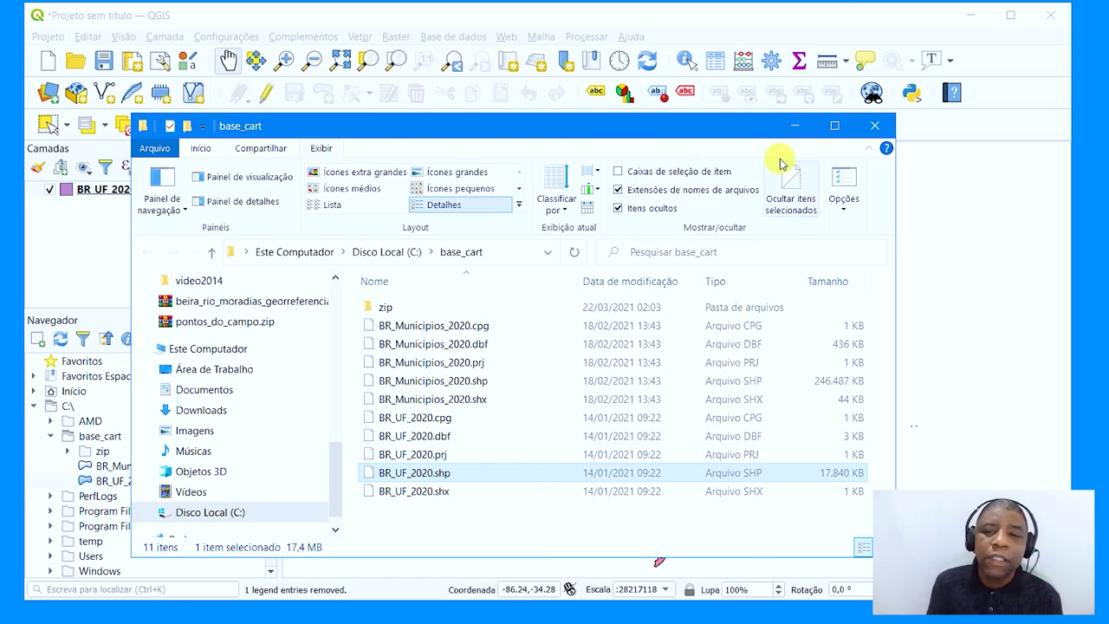
pyautogui.click(793, 127)
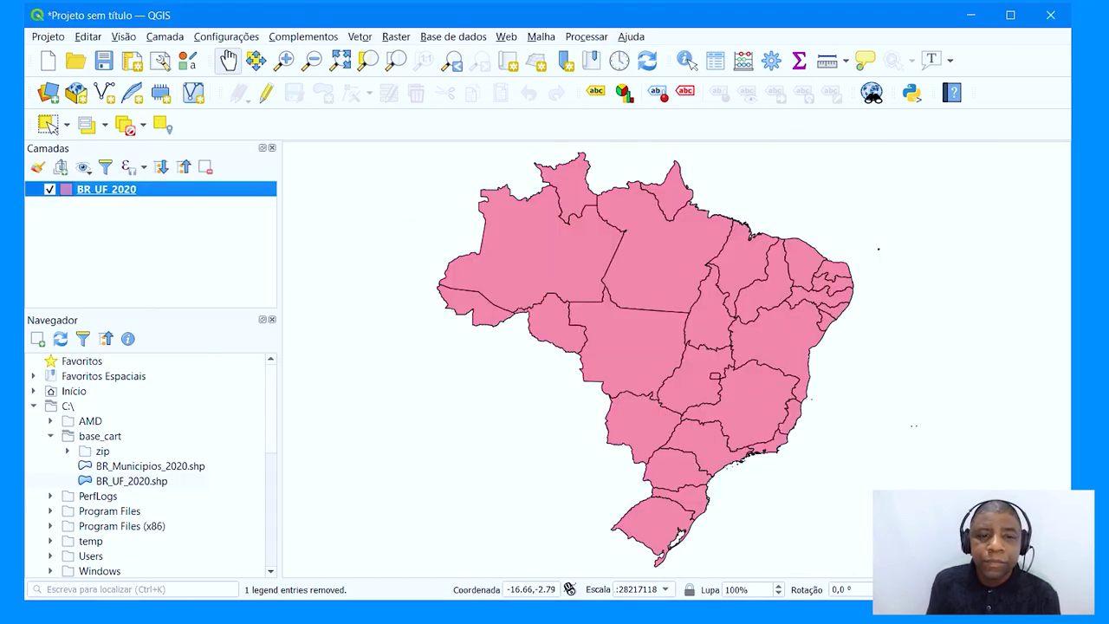